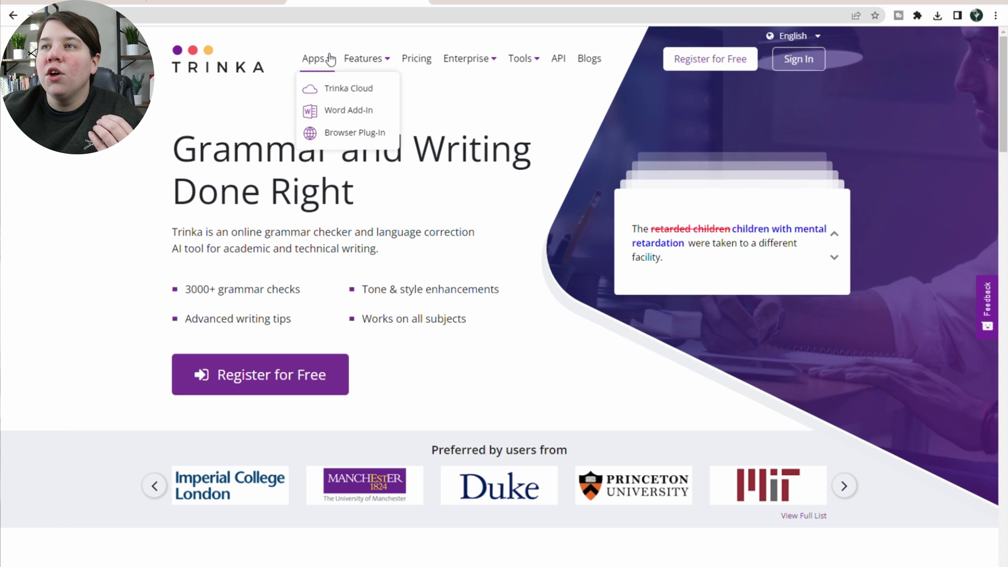
# Step: Open the Trinka Browser Plug-Ins page from the Apps menu
pyautogui.moveTo(315, 59)
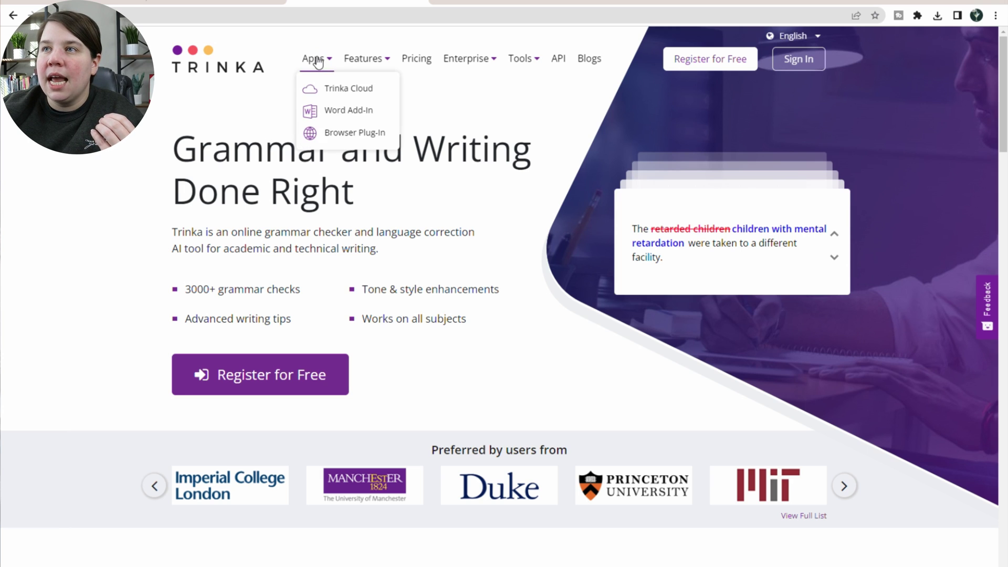
pyautogui.click(319, 134)
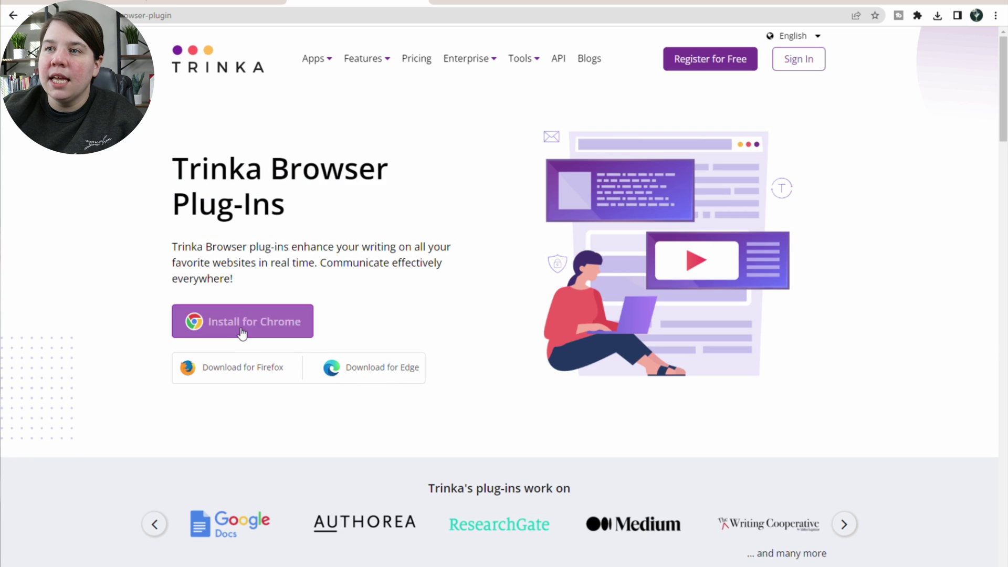
# Step: Open the Chrome Web Store listing for Trinka AI for Chrome
pyautogui.click(223, 319)
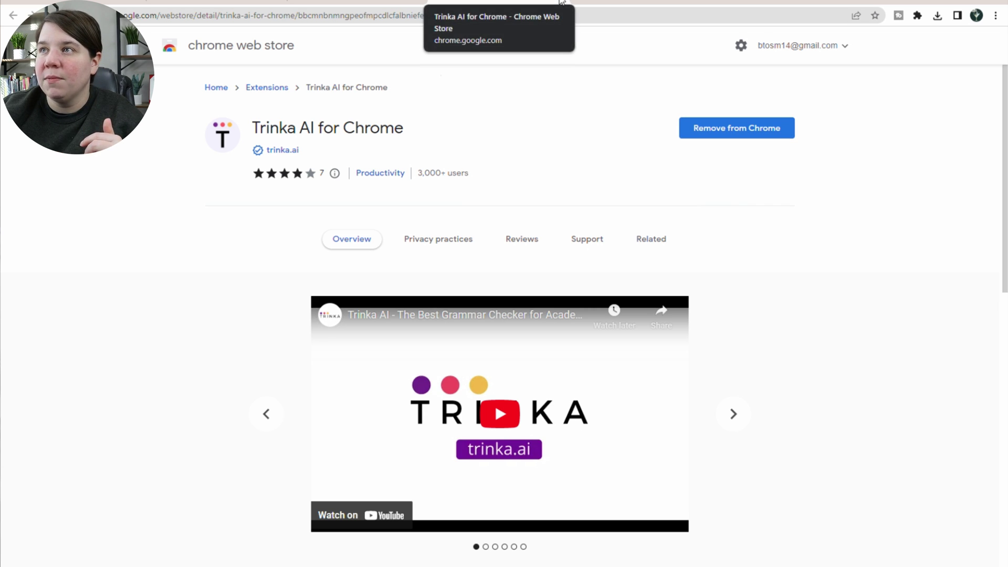
# Step: Return to the Trinka Browser Plug-Ins tab
pyautogui.click(357, 2)
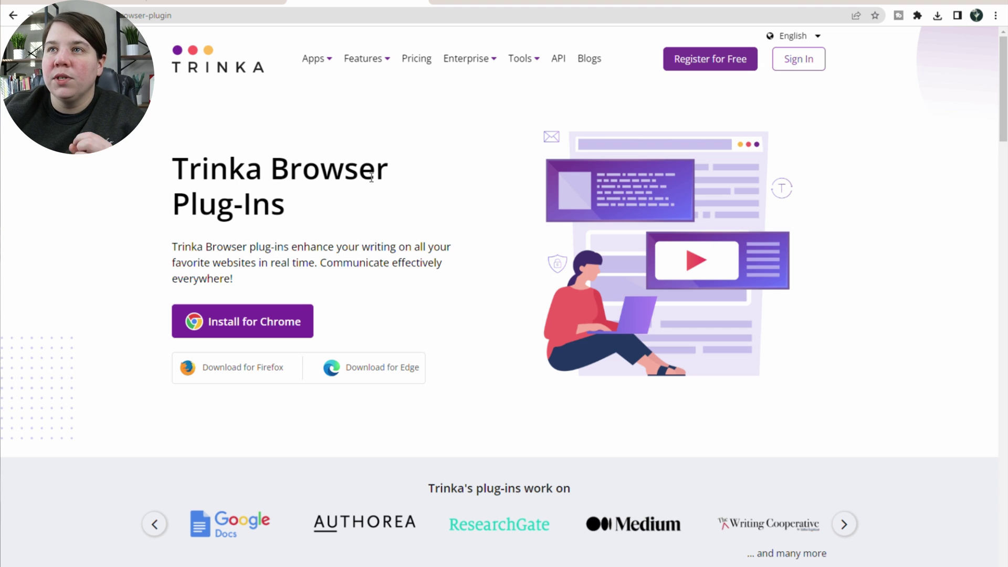
# Step: On the steroid ion-mobility PDF, confirm Trinka is installed and open Discover Similar Literature
pyautogui.click(243, 7)
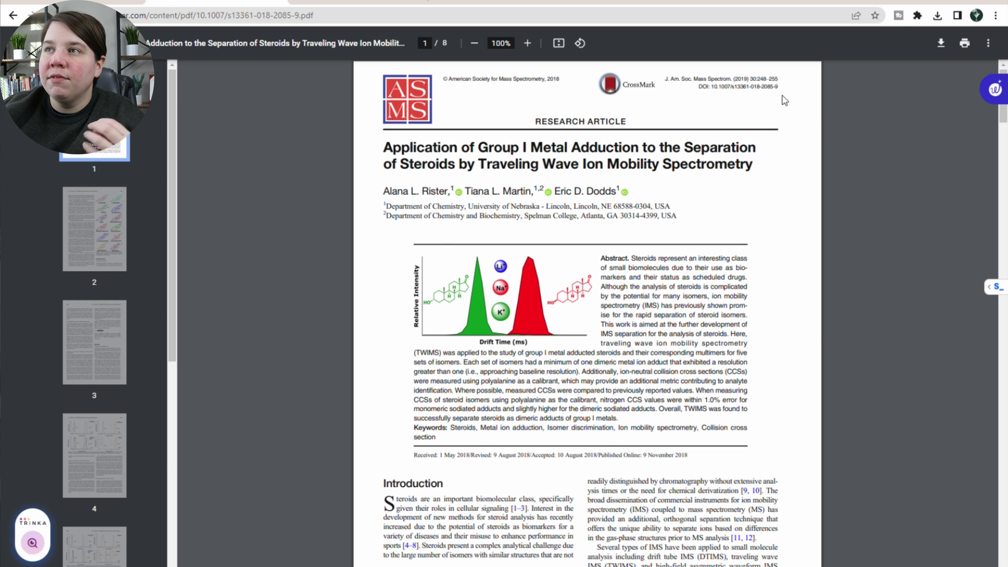
pyautogui.click(917, 15)
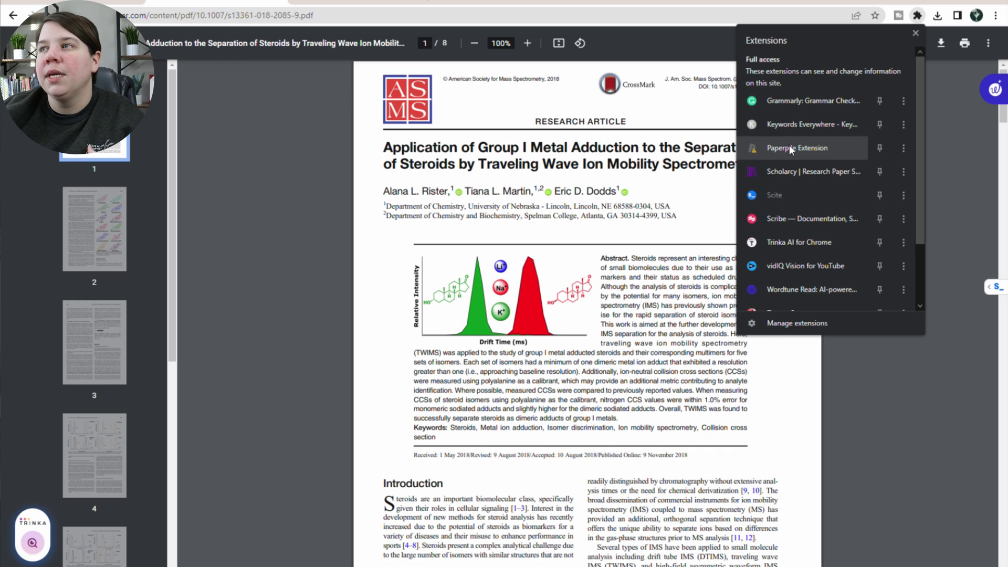
pyautogui.scroll(-2, 790, 148)
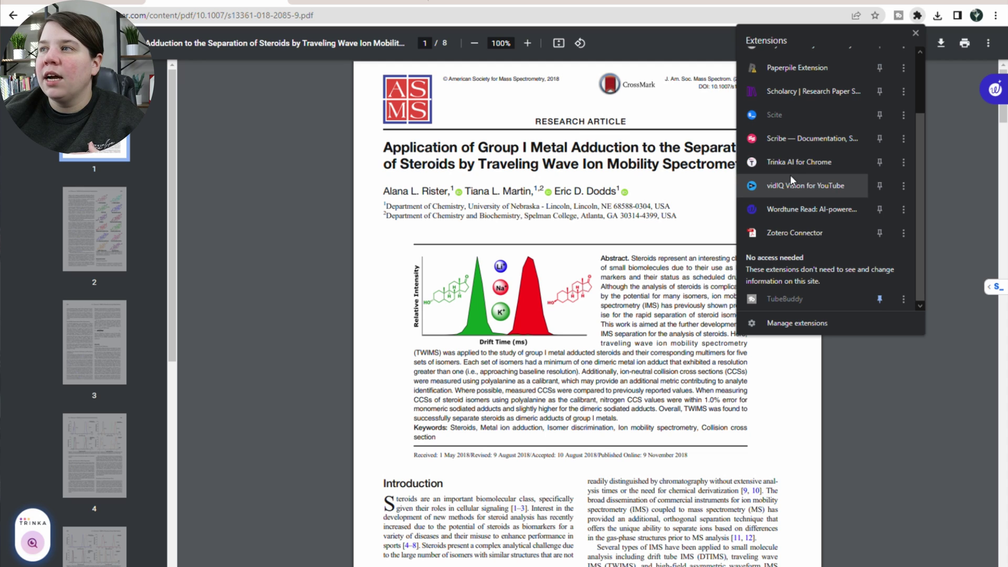
pyautogui.click(402, 325)
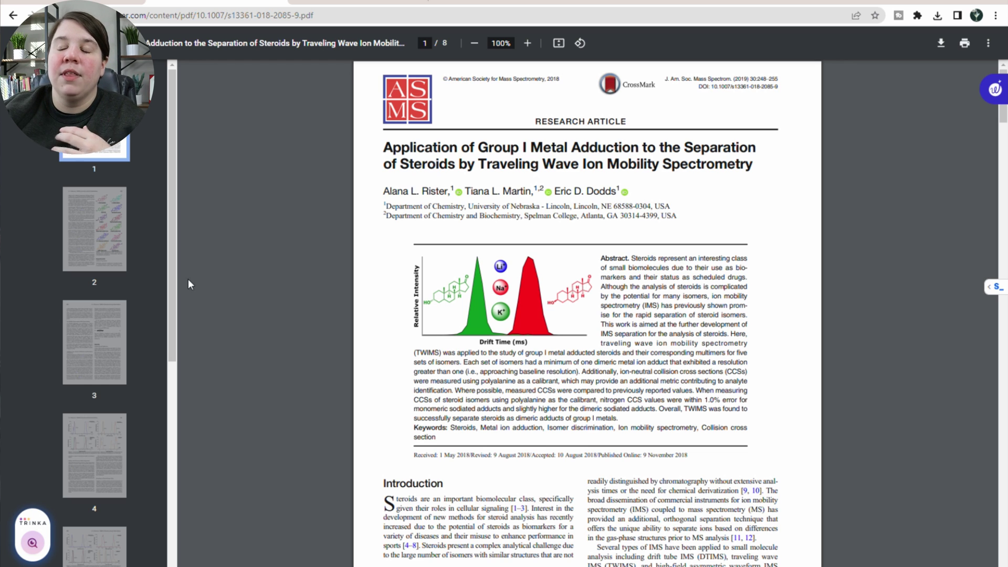
pyautogui.click(34, 546)
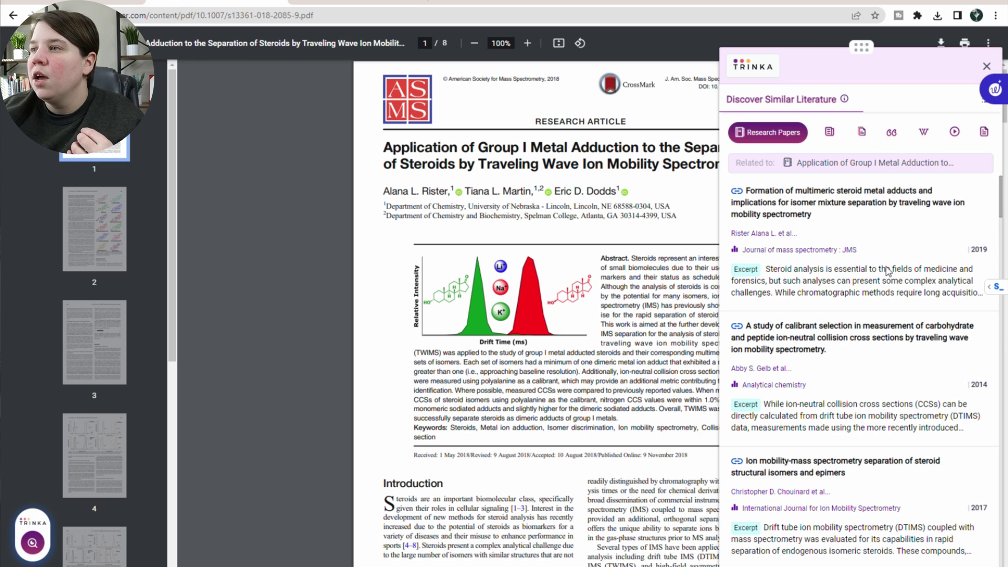
pyautogui.scroll(-1, 888, 274)
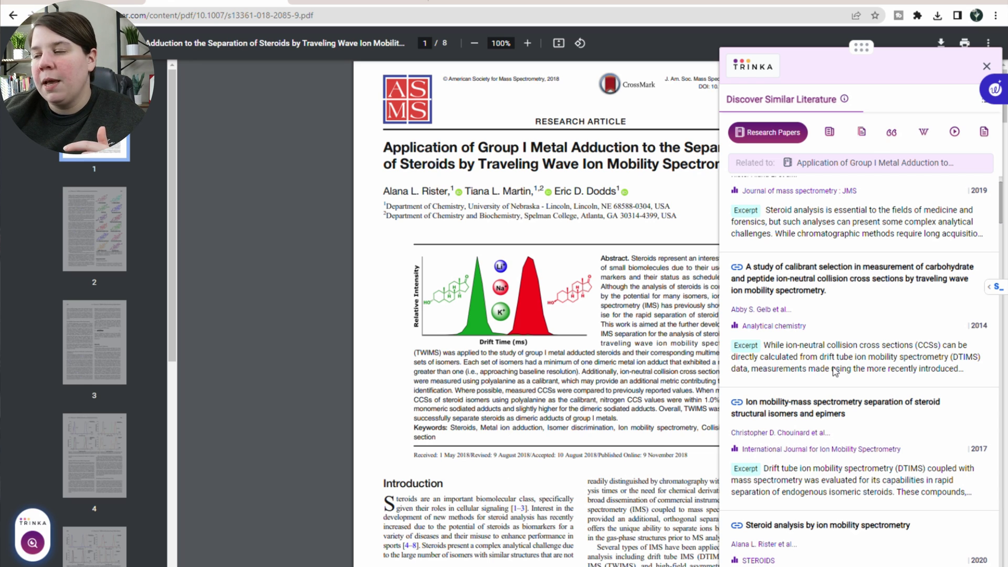
pyautogui.scroll(-2, 834, 370)
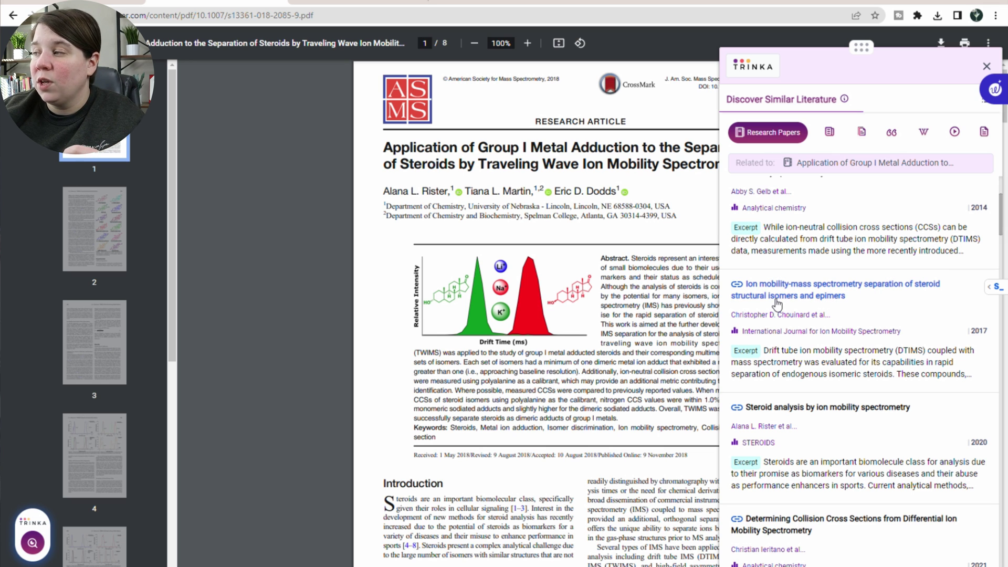
pyautogui.scroll(-3, 777, 305)
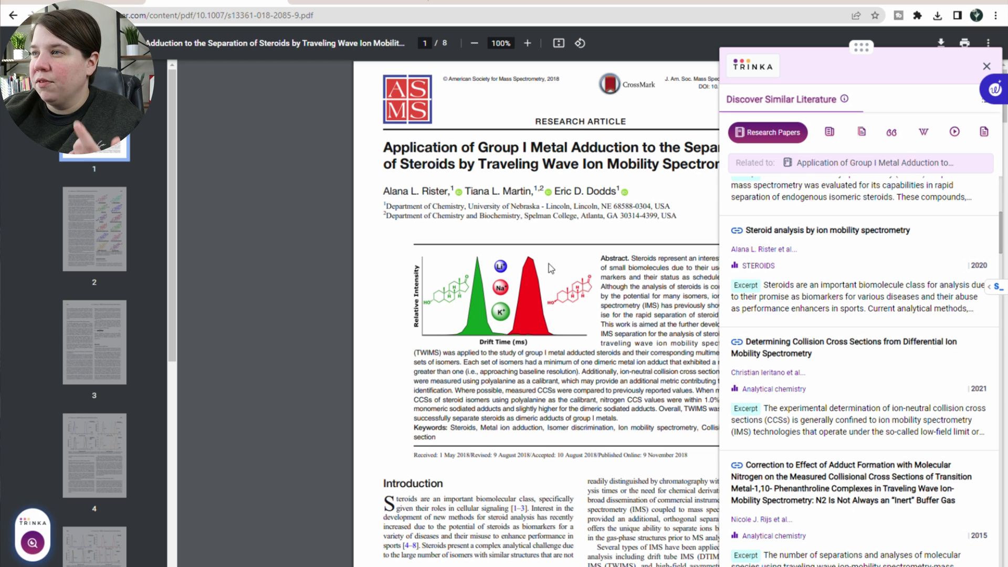
pyautogui.scroll(4, 924, 262)
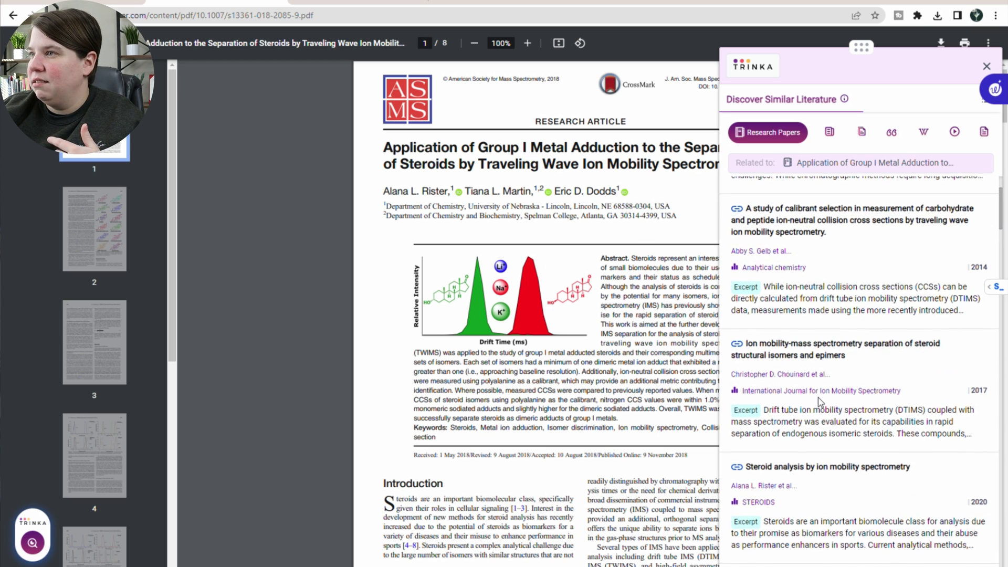
pyautogui.scroll(2, 830, 225)
pyautogui.scroll(-3, 842, 401)
pyautogui.scroll(-5, 842, 402)
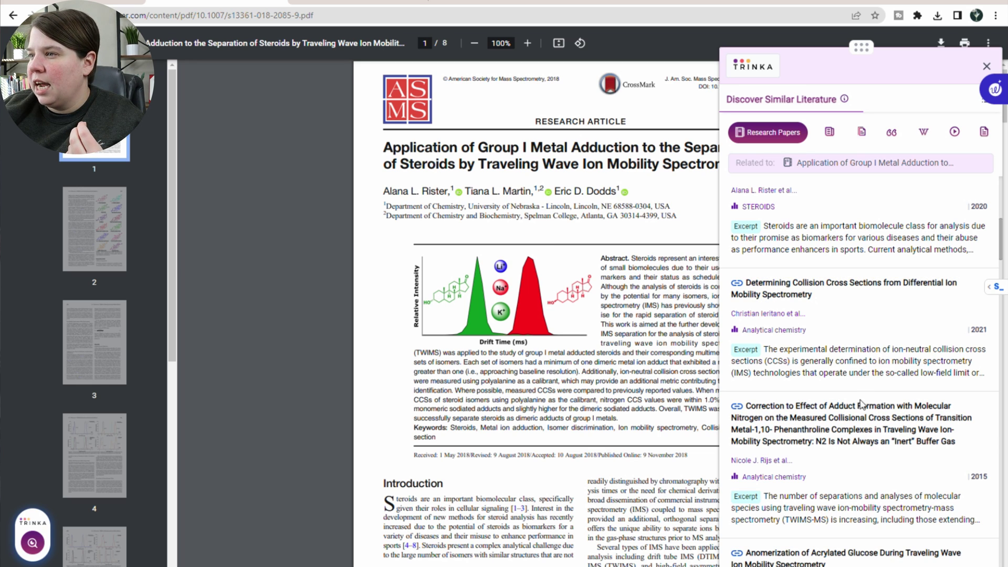
pyautogui.scroll(-2, 852, 445)
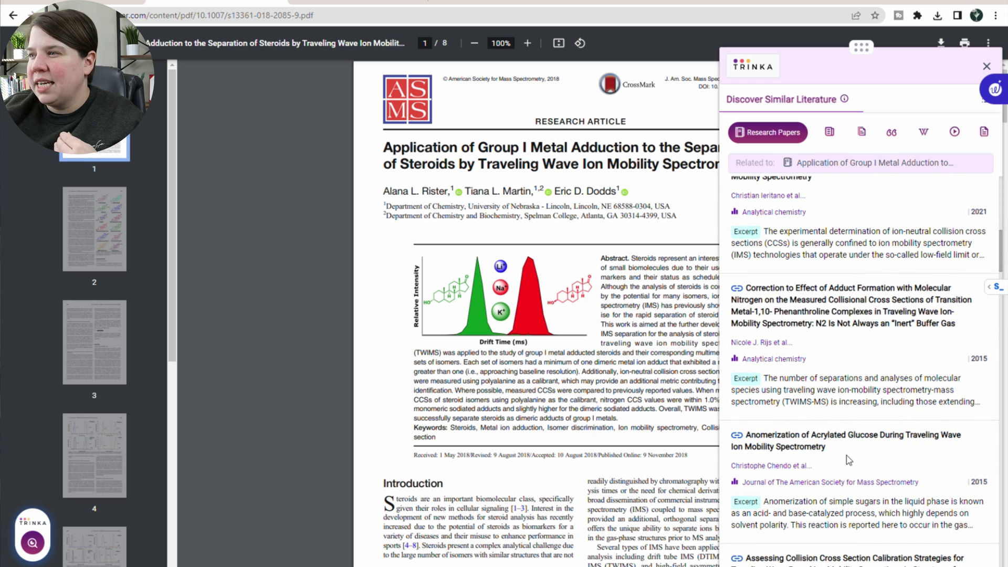
pyautogui.scroll(-1, 850, 462)
pyautogui.scroll(10, 883, 484)
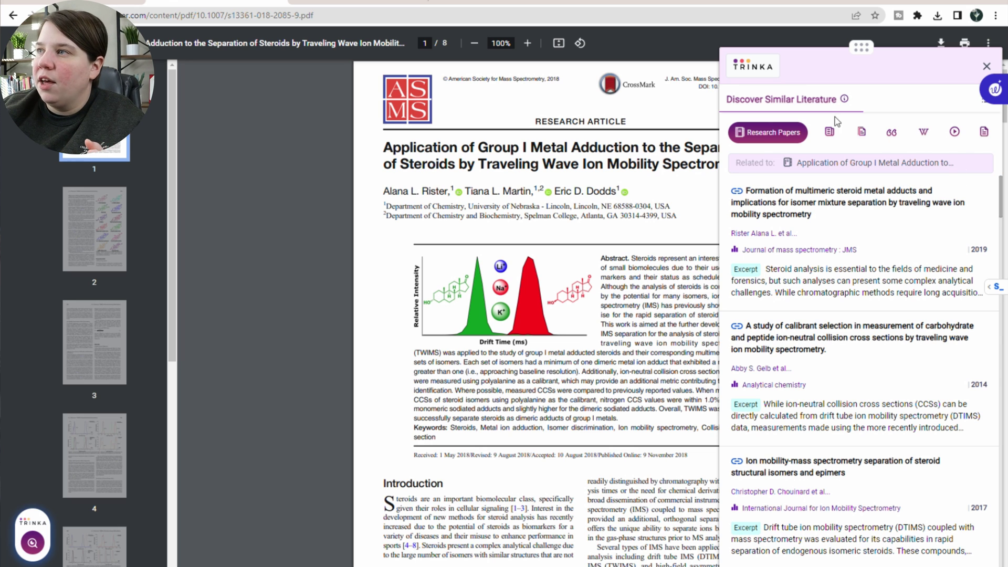
pyautogui.click(830, 132)
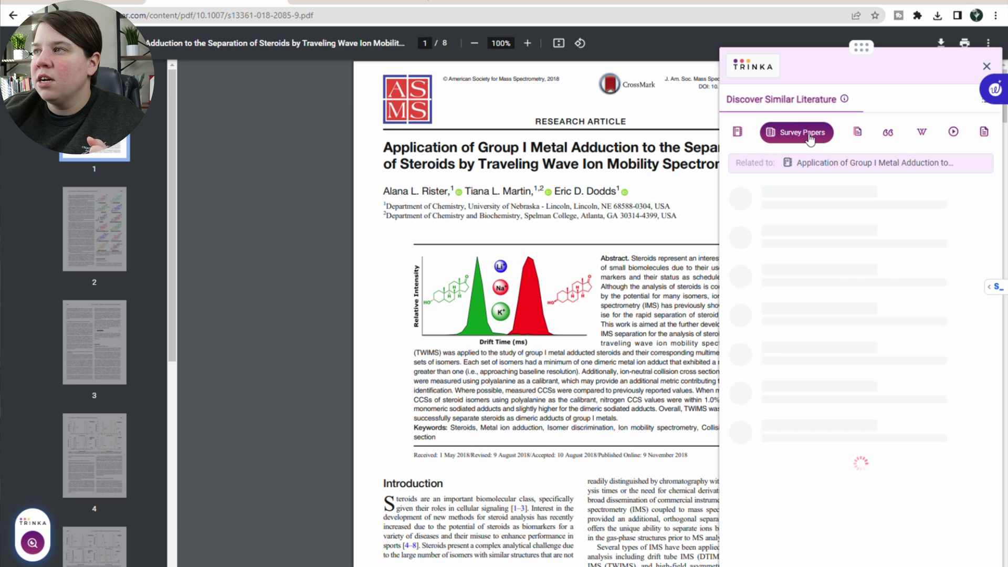
pyautogui.click(856, 133)
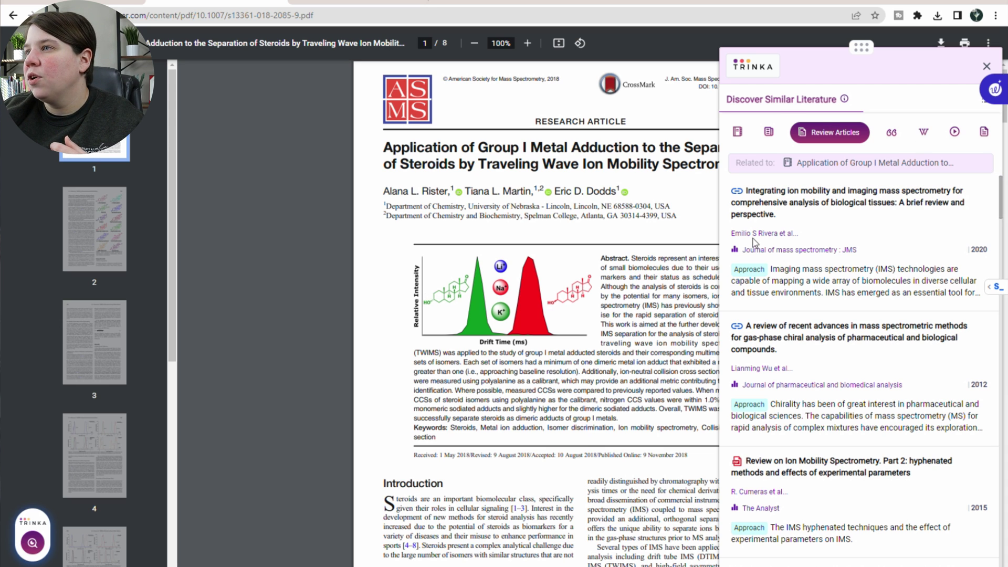
pyautogui.scroll(-10, 901, 322)
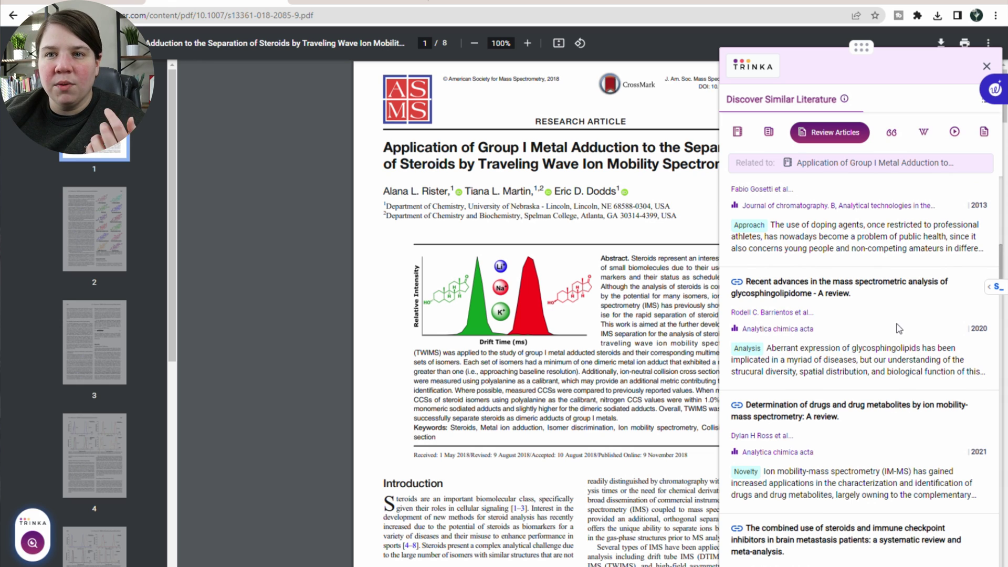
pyautogui.scroll(-2, 892, 328)
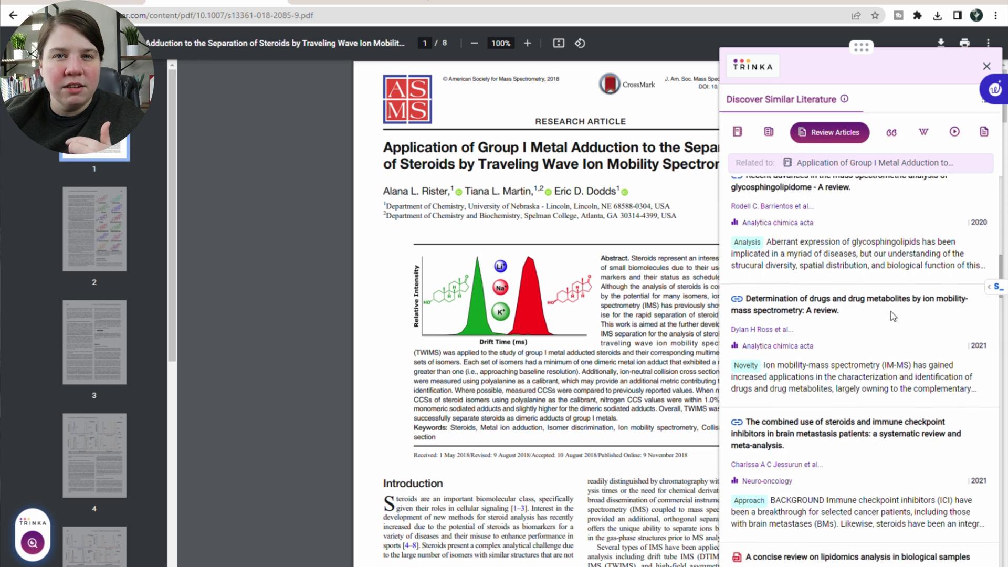
pyautogui.scroll(-2, 846, 392)
pyautogui.scroll(-8, 845, 392)
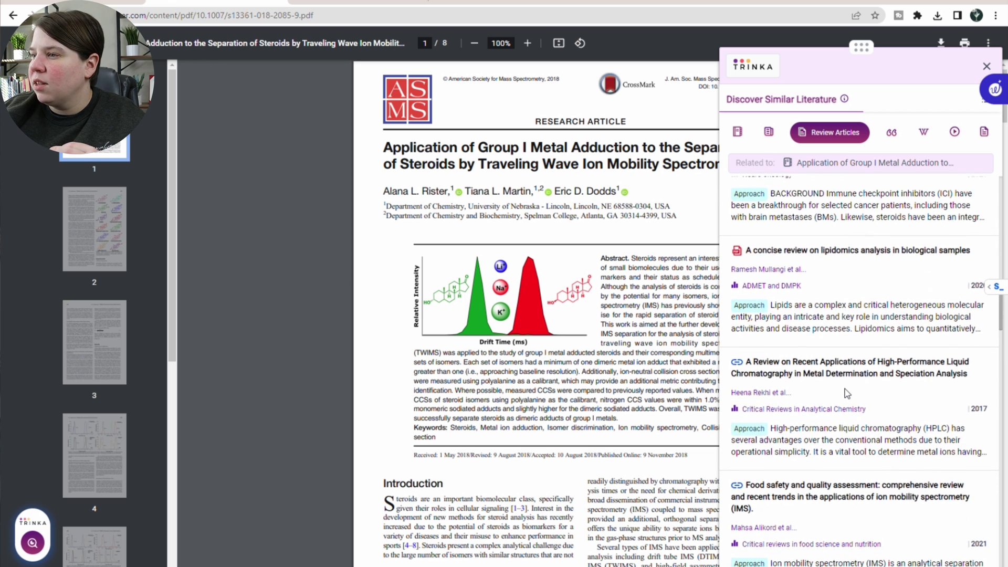
pyautogui.scroll(-1, 847, 391)
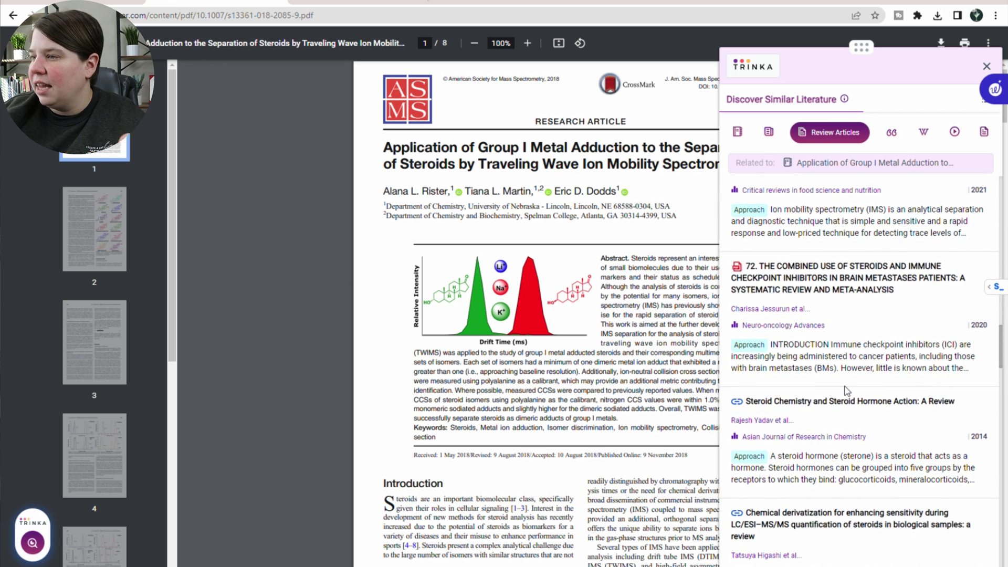
pyautogui.scroll(-5, 851, 411)
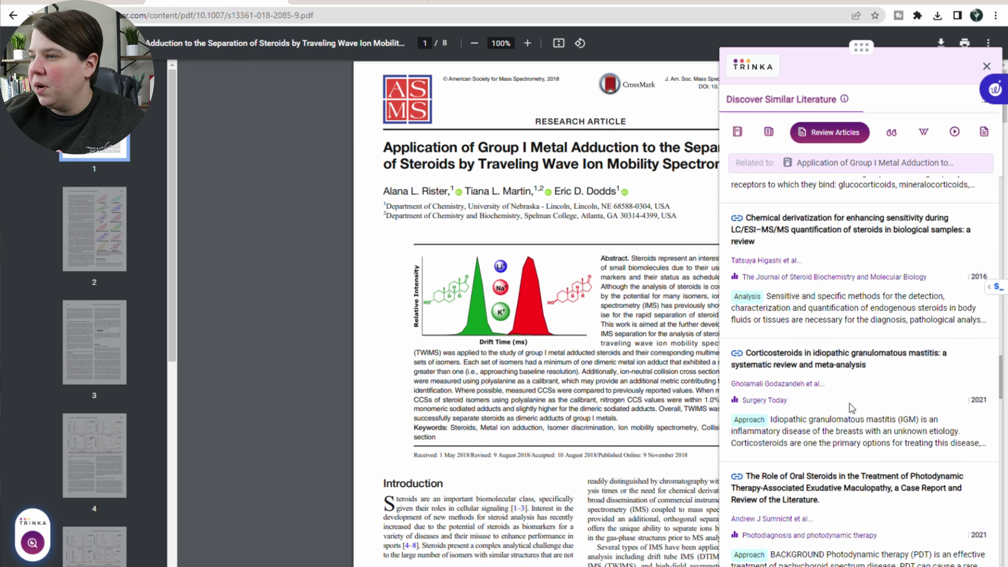
pyautogui.scroll(-3, 851, 408)
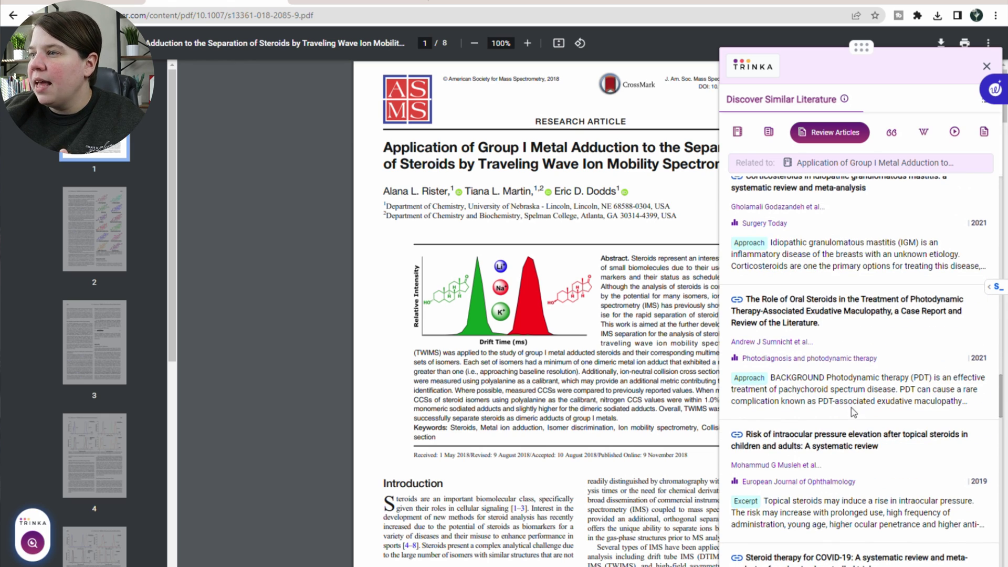
pyautogui.scroll(10, 855, 512)
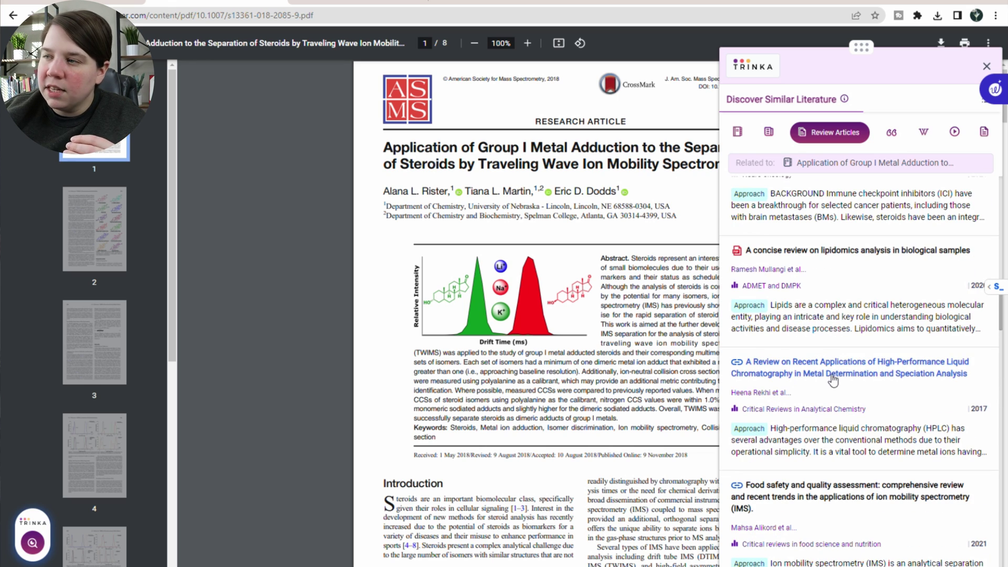
pyautogui.scroll(-7, 831, 373)
pyautogui.scroll(1, 831, 373)
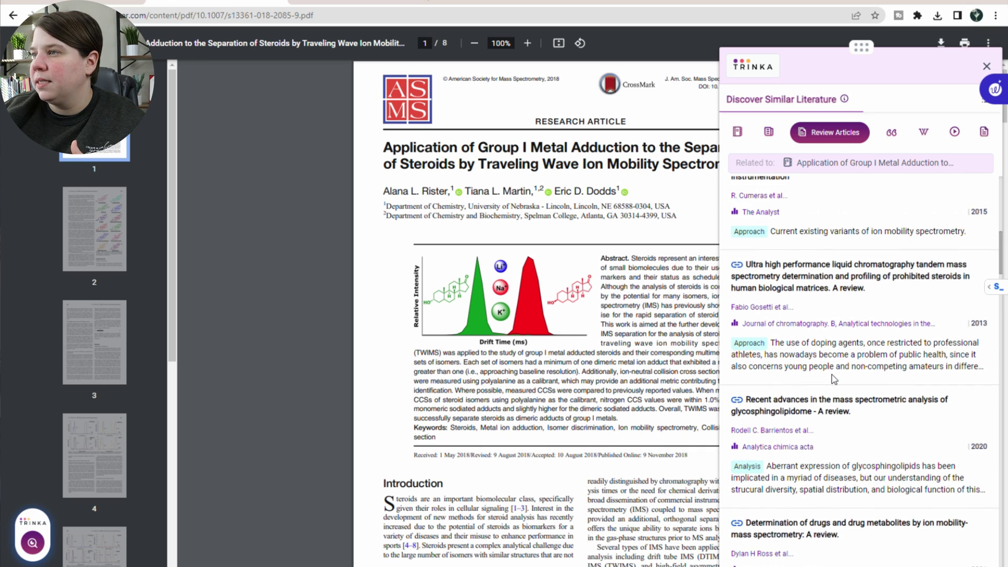
pyautogui.scroll(7, 831, 374)
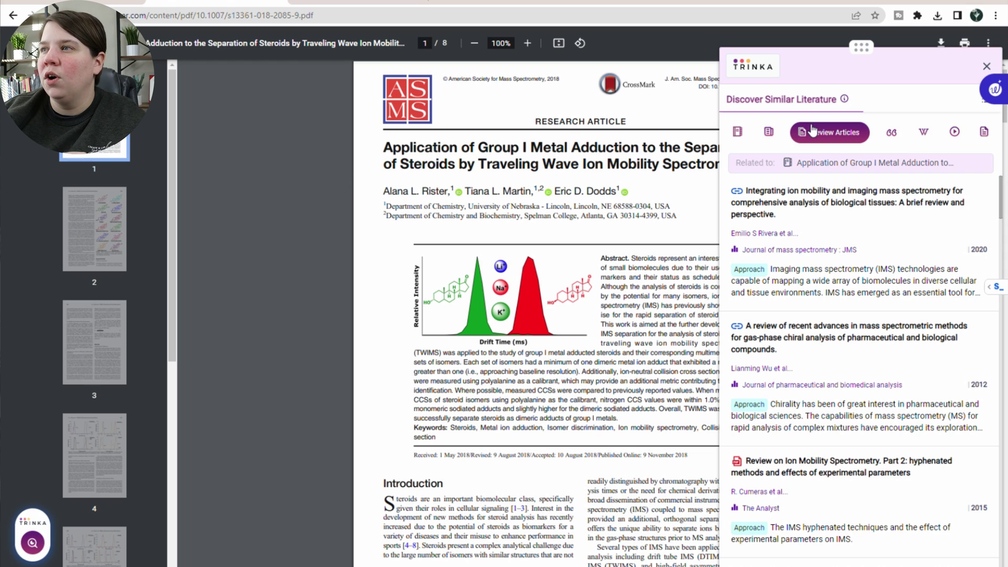
# Step: Browse the Cited By, Wikipedia, Lectures & Videos and Light Reads suggestions for the PDF
pyautogui.click(890, 133)
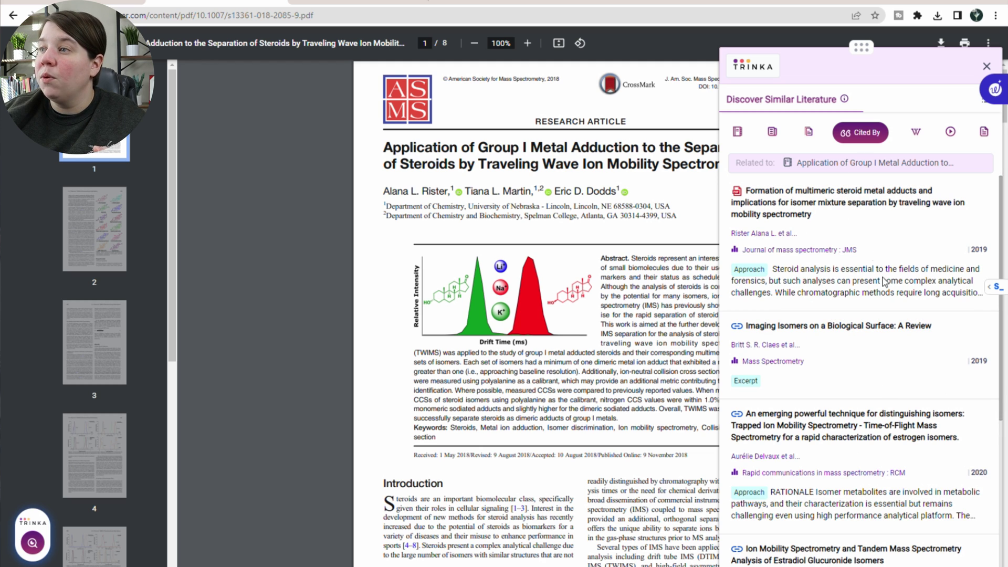
pyautogui.scroll(-5, 840, 373)
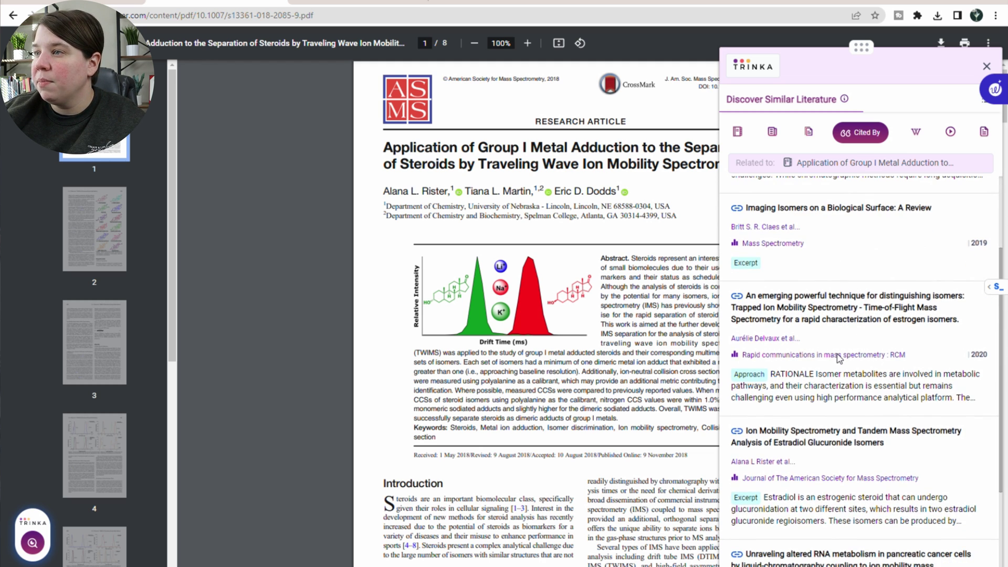
pyautogui.scroll(5, 893, 368)
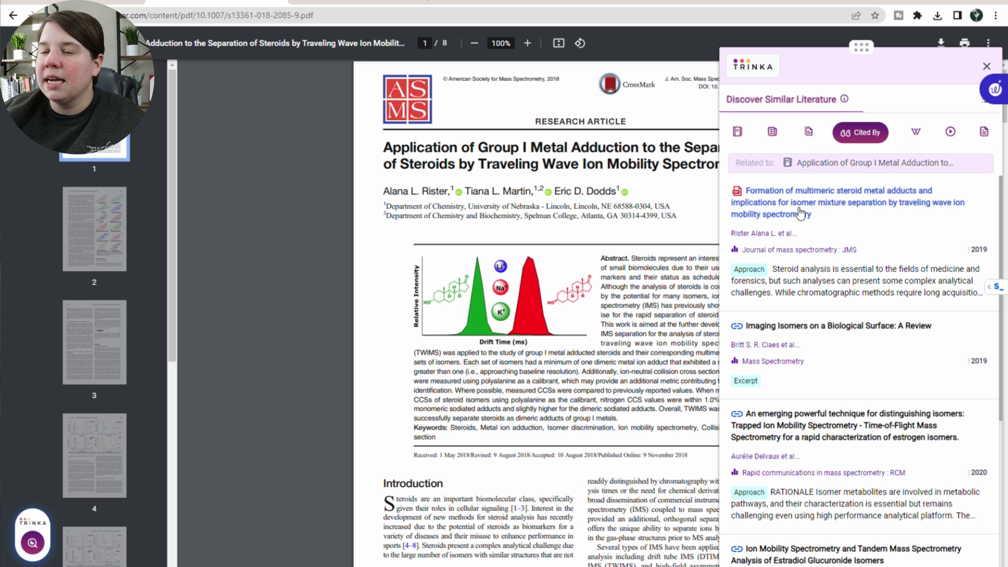
pyautogui.scroll(-5, 816, 267)
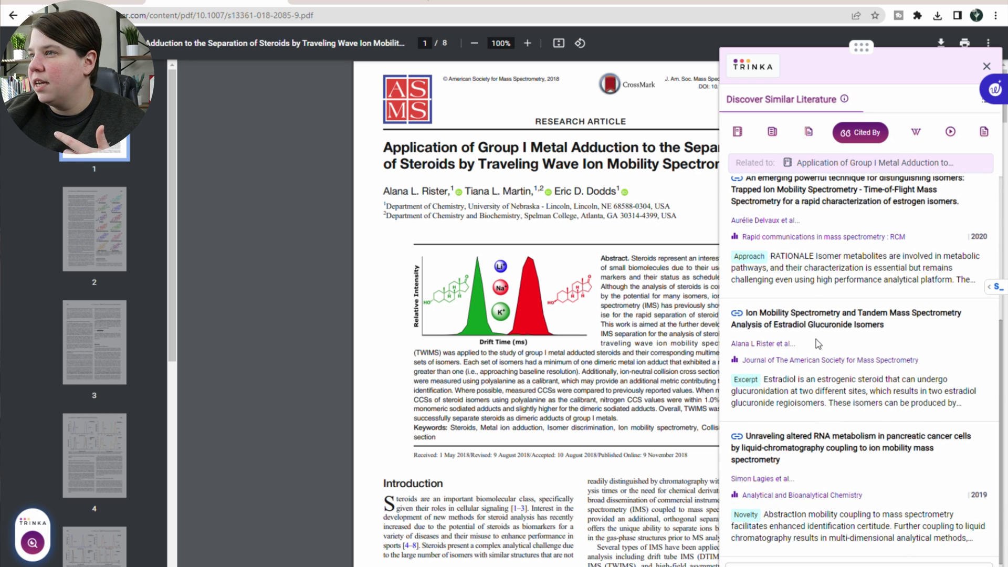
pyautogui.click(915, 131)
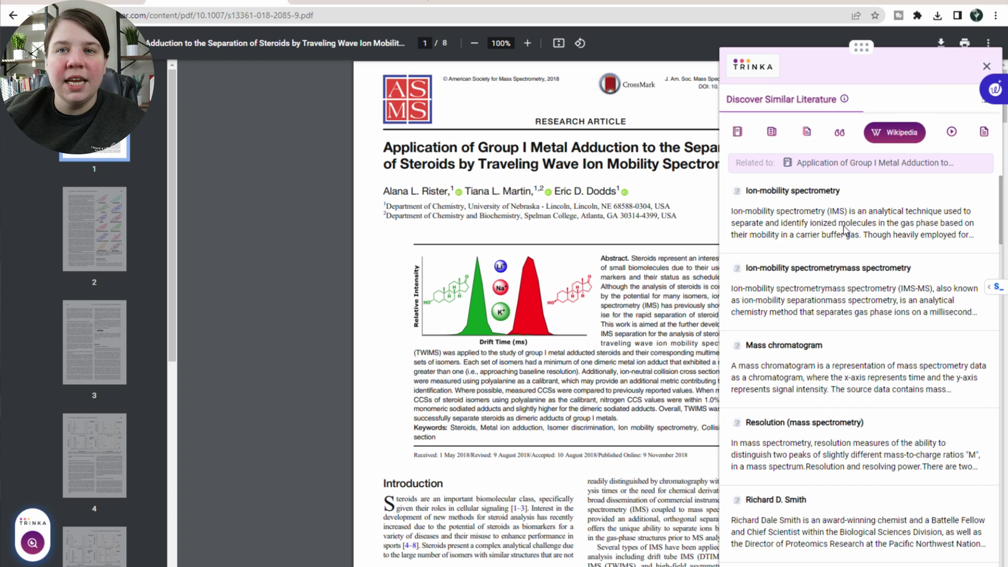
pyautogui.click(951, 132)
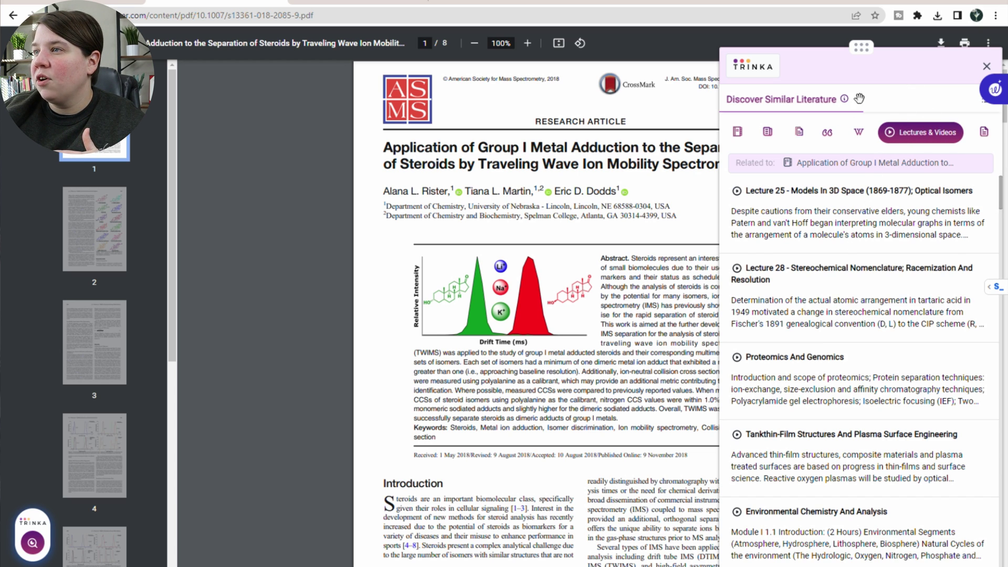
pyautogui.click(985, 133)
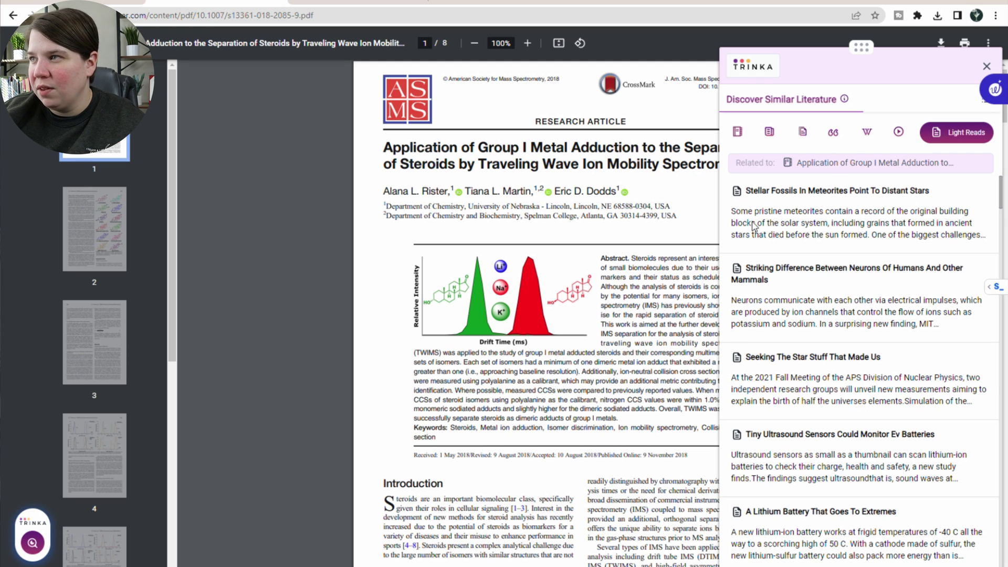
# Step: Revisit Research Papers and Review Articles, then switch to the Google Scholar results
pyautogui.click(737, 133)
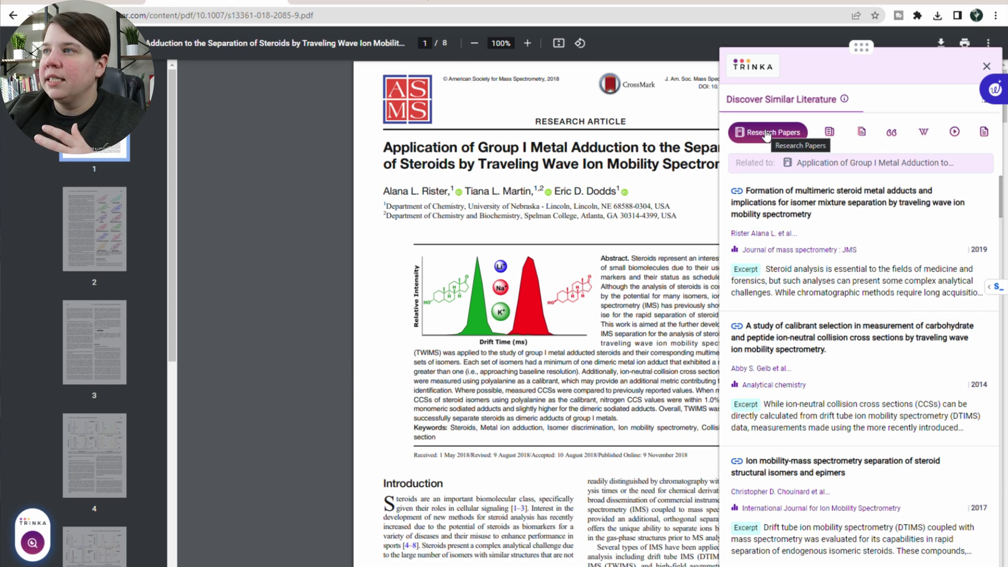
pyautogui.click(859, 133)
pyautogui.click(737, 133)
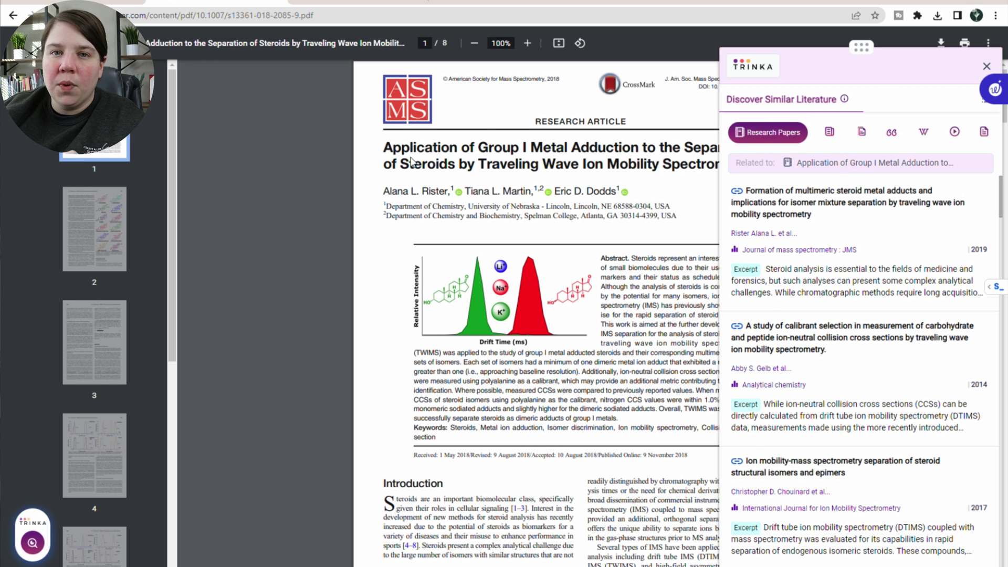
pyautogui.hotkey('alt', 'Left')
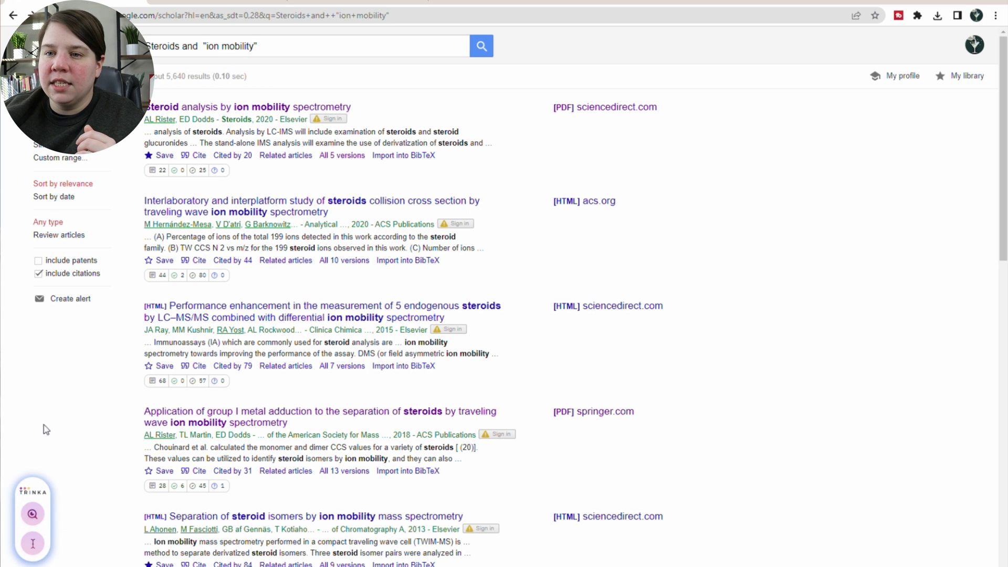
# Step: Show similar literature based on the result 'Steroid analysis by ion mobility spectrometry'
pyautogui.click(24, 523)
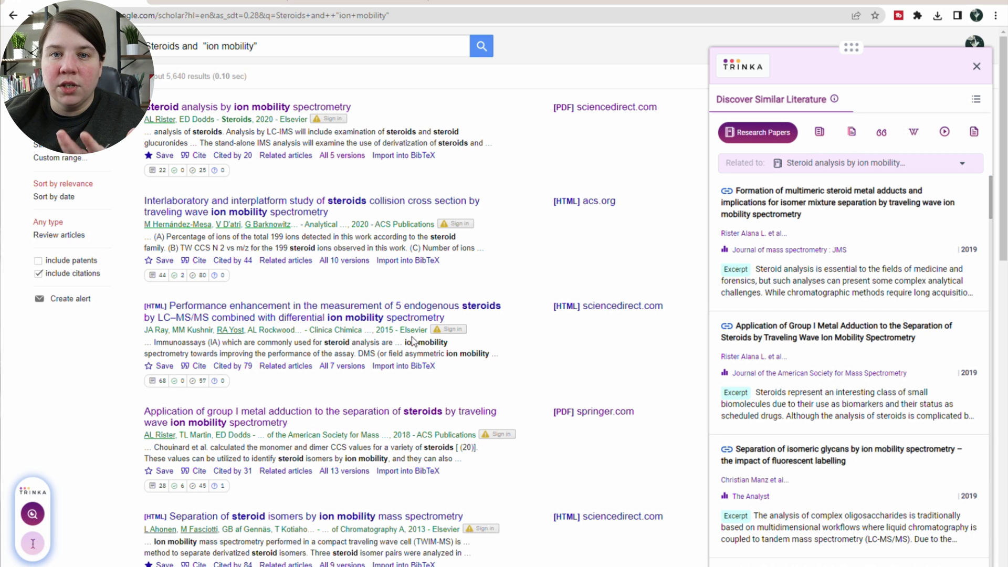
pyautogui.click(877, 164)
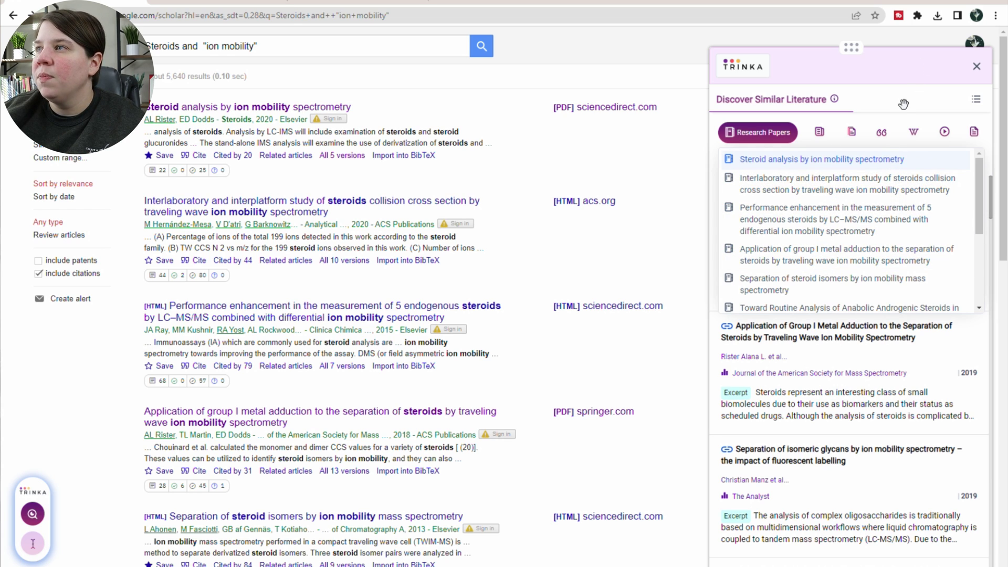
pyautogui.click(905, 159)
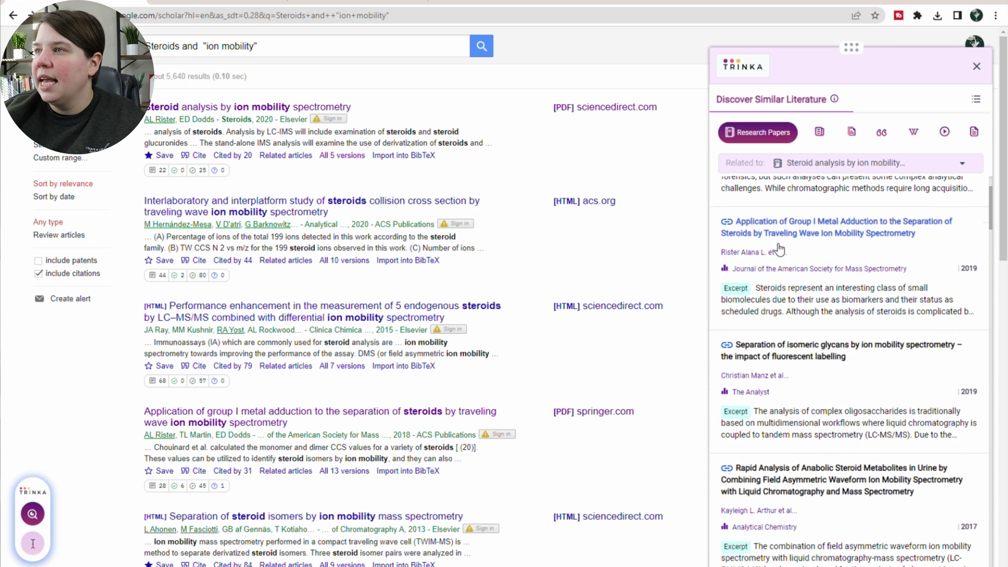
# Step: Scroll through the related papers and back up toward the top
pyautogui.scroll(-1, 783, 258)
pyautogui.scroll(-6, 782, 265)
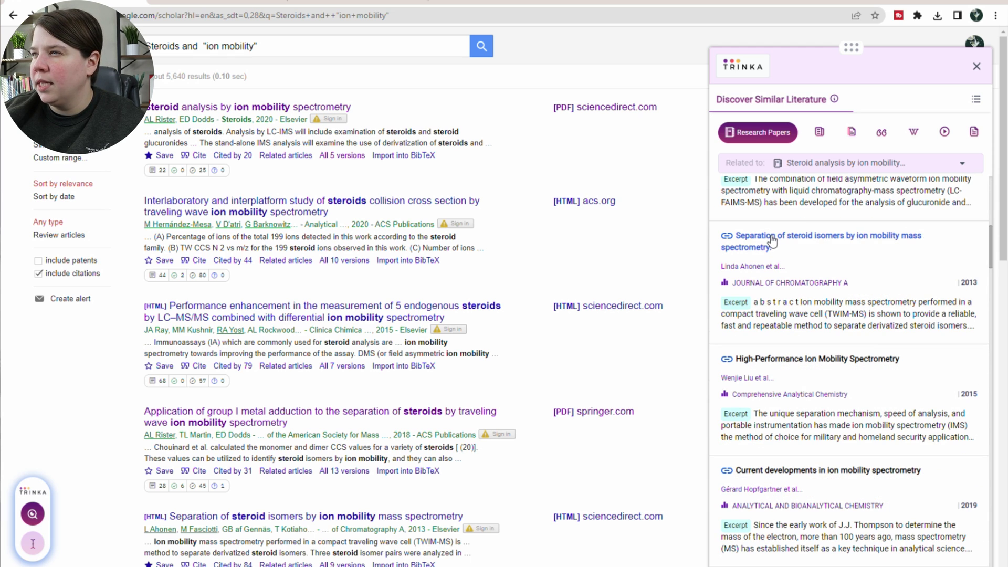
pyautogui.scroll(-2, 771, 240)
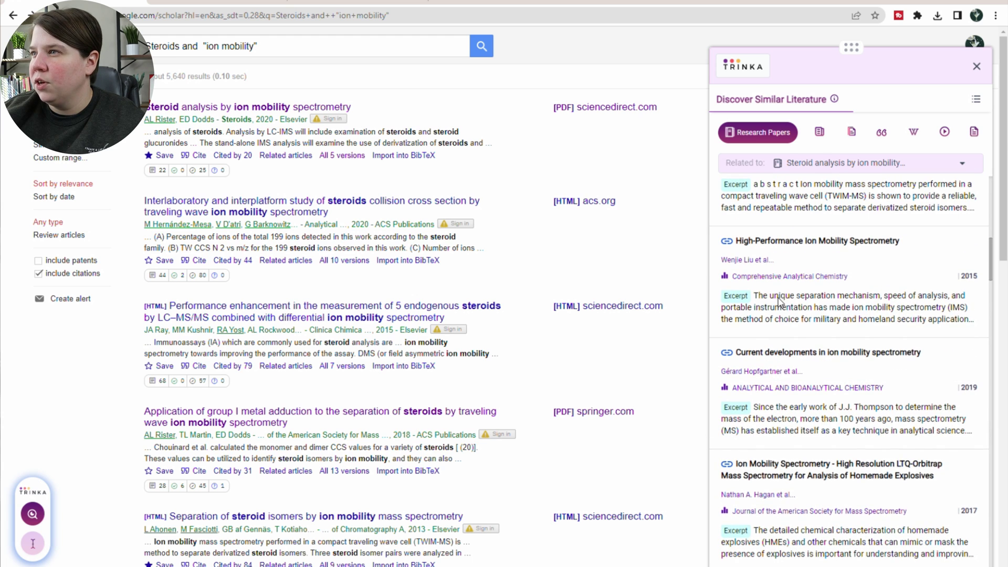
pyautogui.scroll(-5, 860, 301)
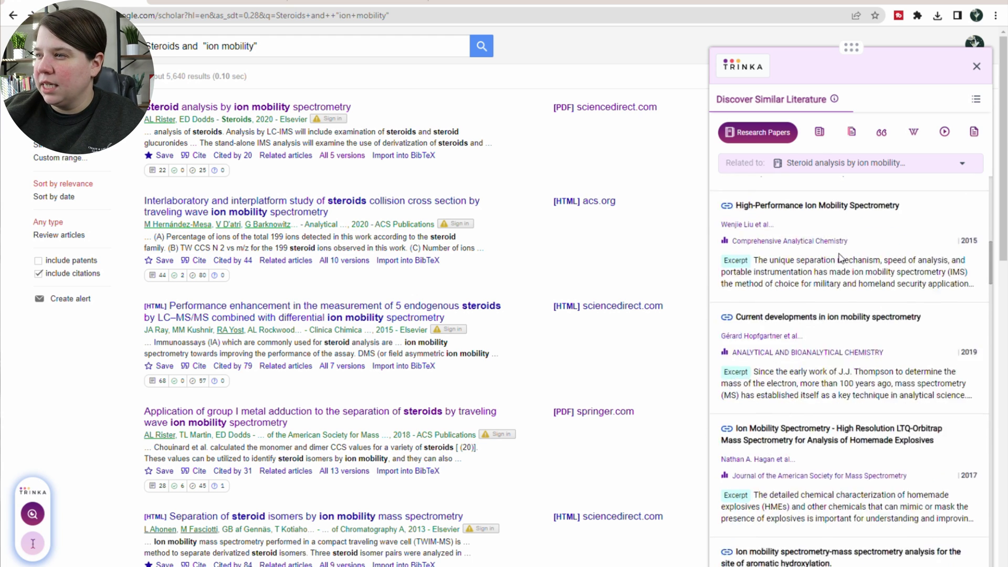
pyautogui.scroll(-5, 840, 257)
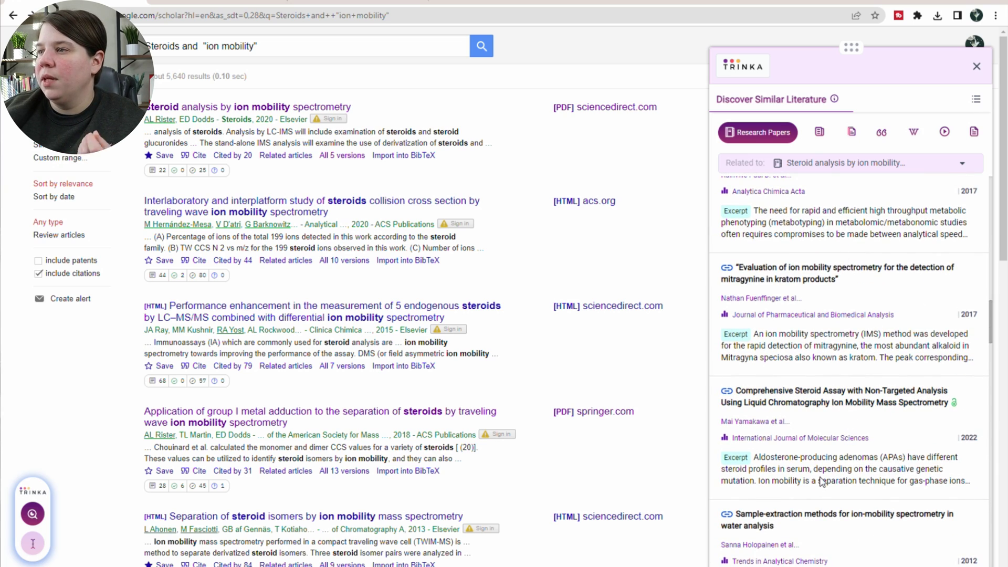
pyautogui.scroll(15, 823, 486)
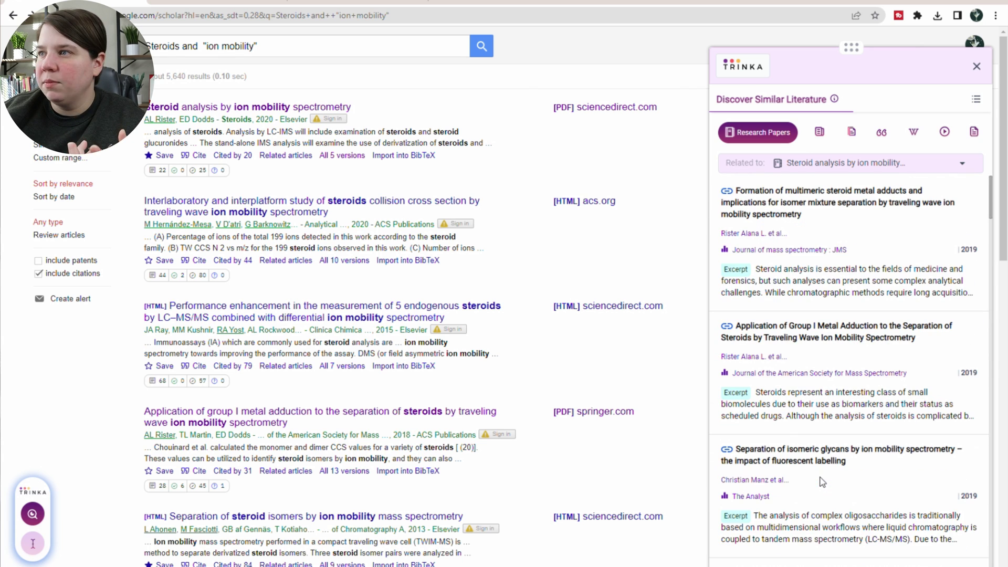
# Step: Base the related literature on the Interlaboratory and interplatform steroid study
pyautogui.click(846, 163)
pyautogui.click(842, 185)
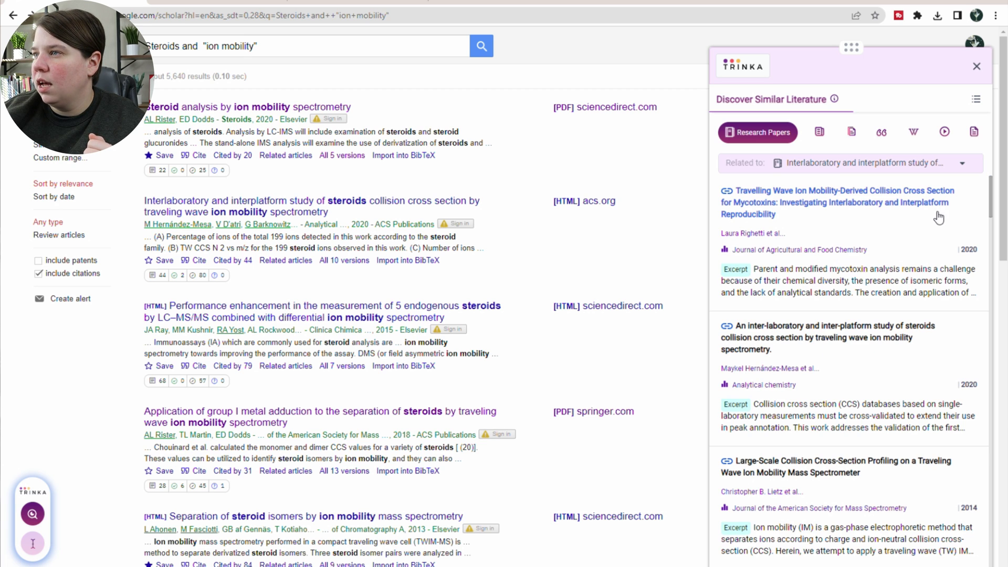
pyautogui.scroll(-1, 803, 326)
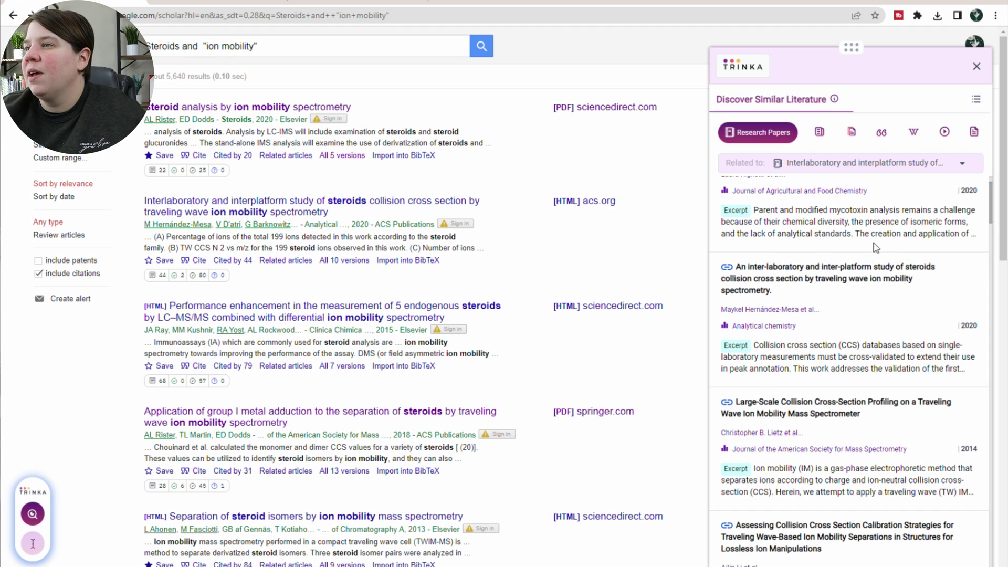
# Step: Scroll the new list and open the 2014 Large-Scale Collision Cross-Section Profiling article
pyautogui.scroll(-1, 768, 303)
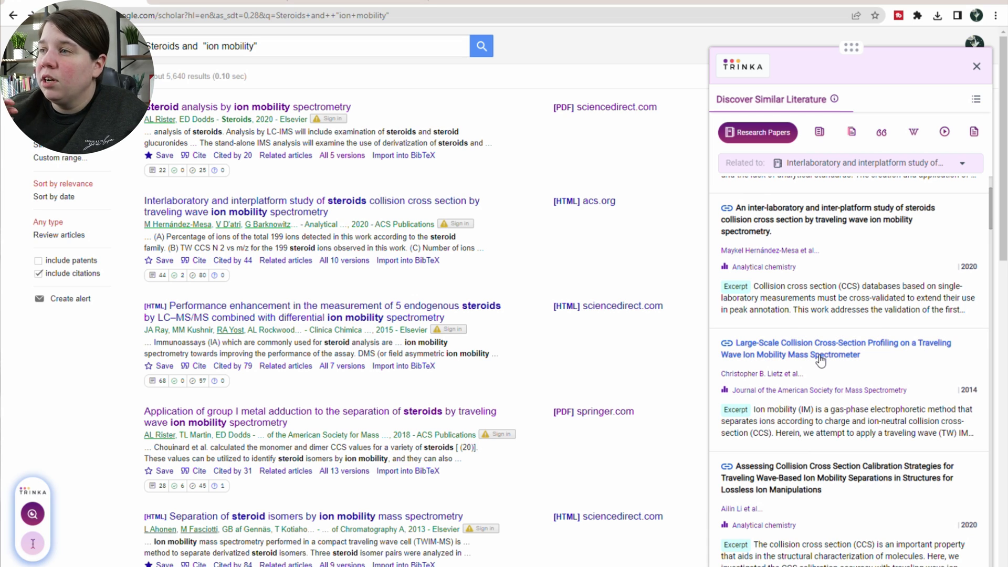
pyautogui.scroll(-2, 820, 359)
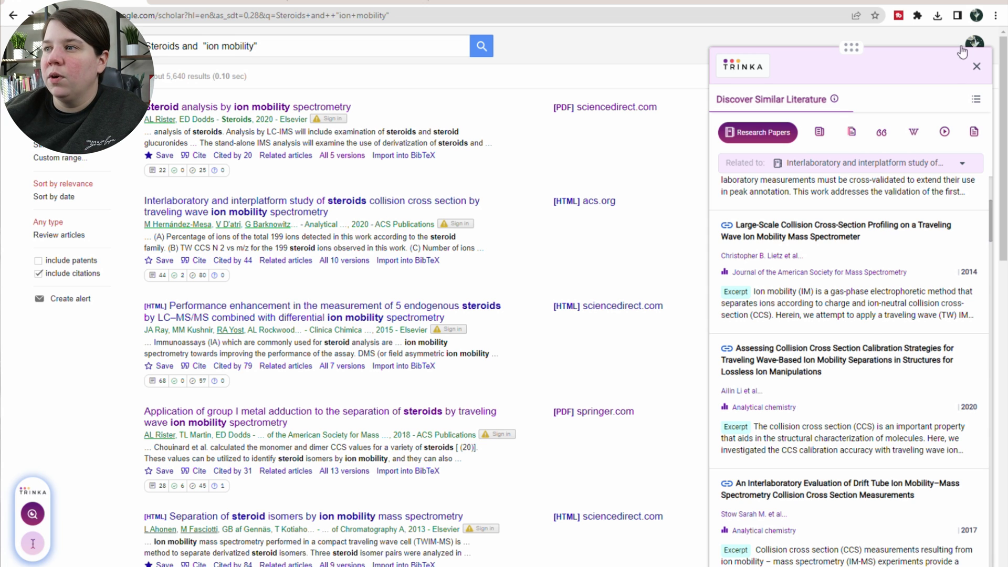
pyautogui.scroll(-5, 807, 321)
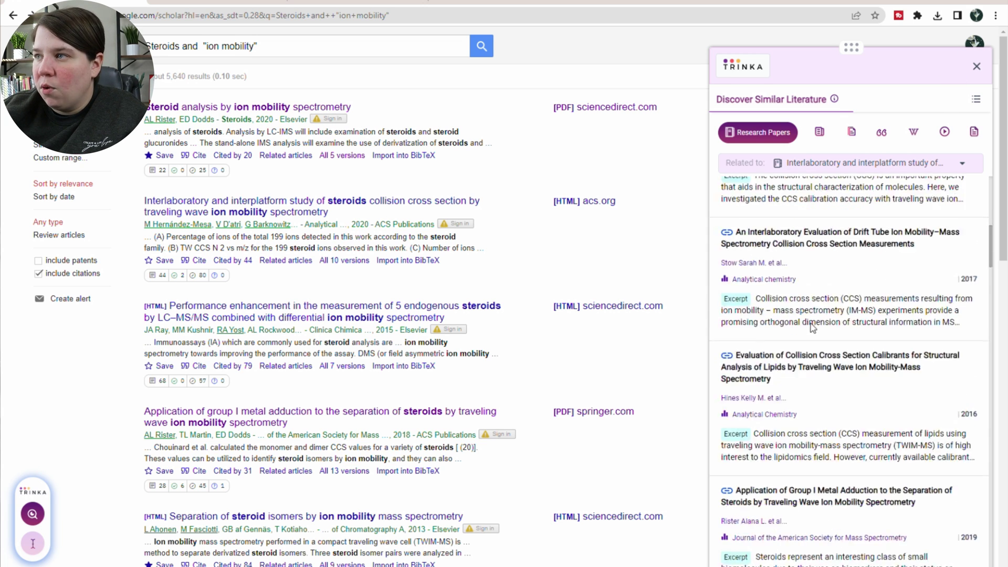
pyautogui.scroll(-7, 808, 388)
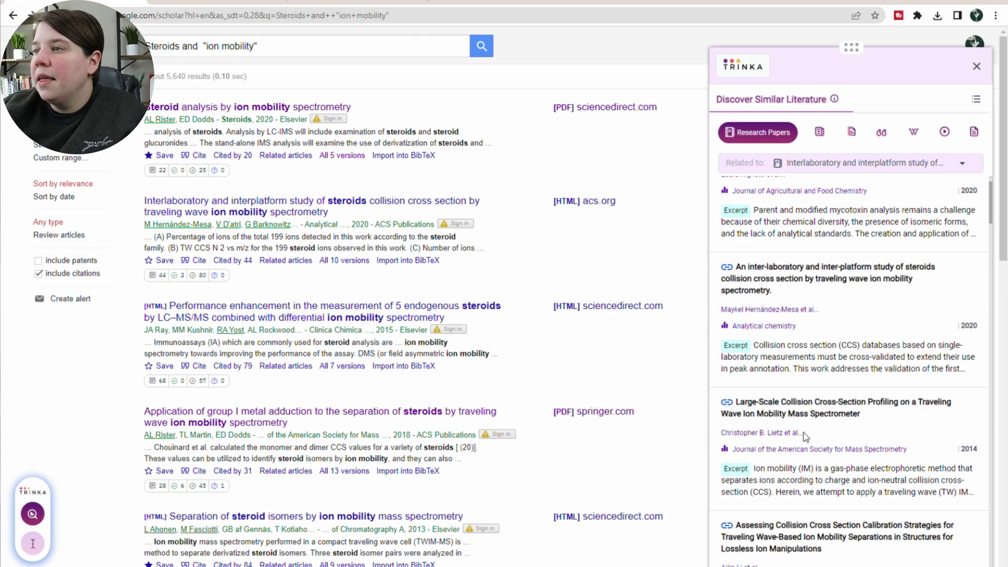
pyautogui.click(779, 403)
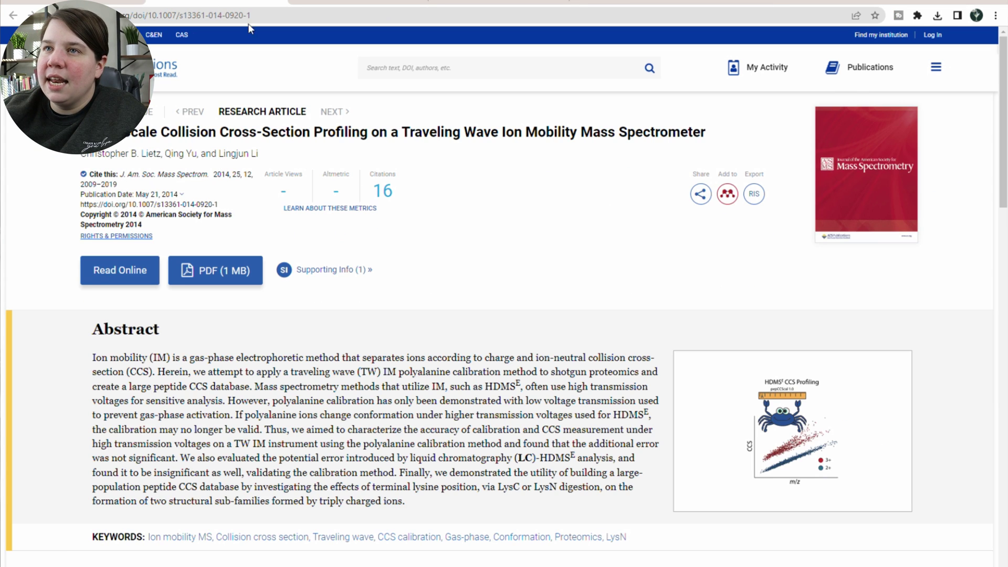
# Step: Skim the ACS article page, return to the Scholar results, and close the Trinka panel
pyautogui.scroll(-10, 387, 191)
pyautogui.scroll(8, 450, 216)
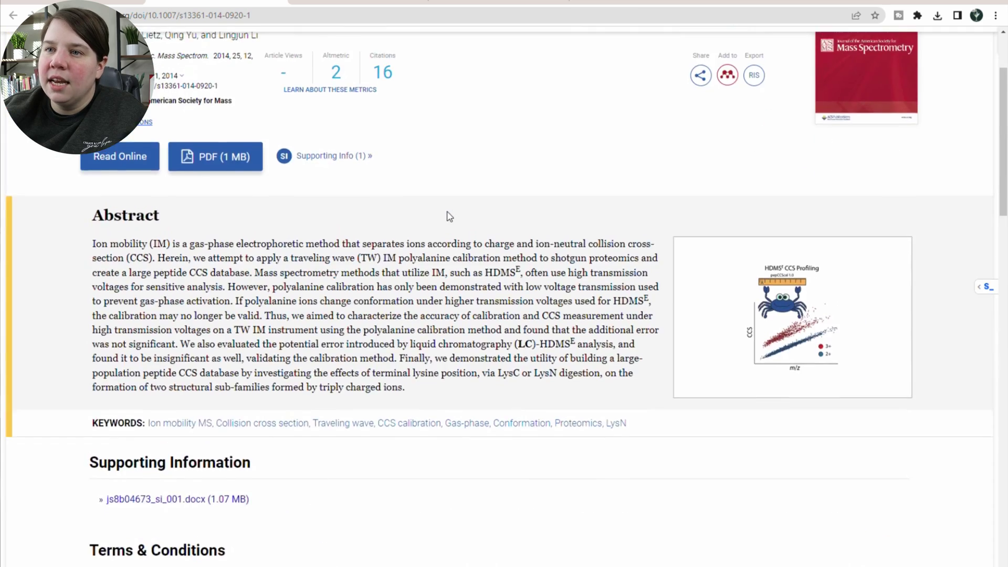
pyautogui.scroll(4, 450, 216)
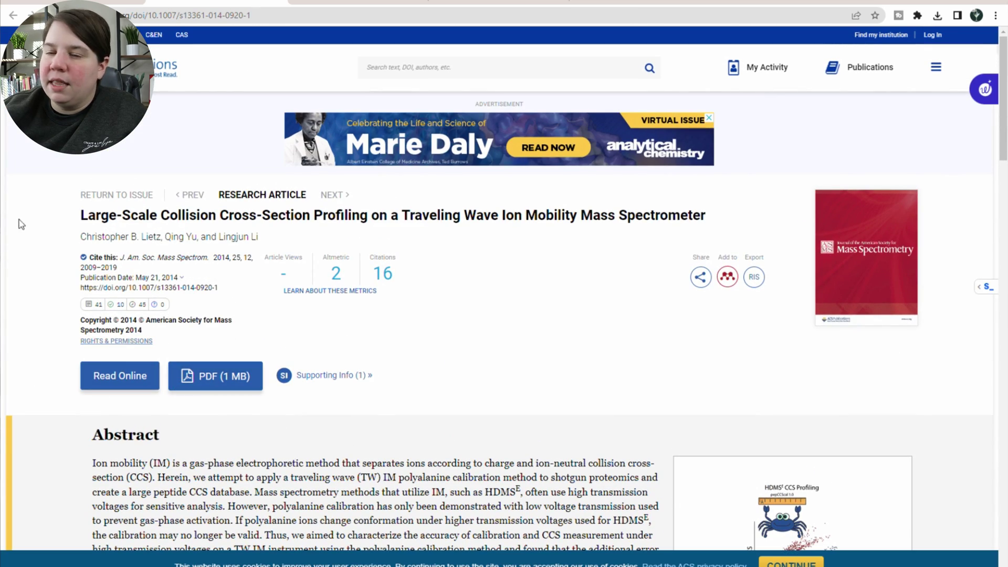
pyautogui.hotkey('alt', 'Left')
pyautogui.scroll(1, 782, 359)
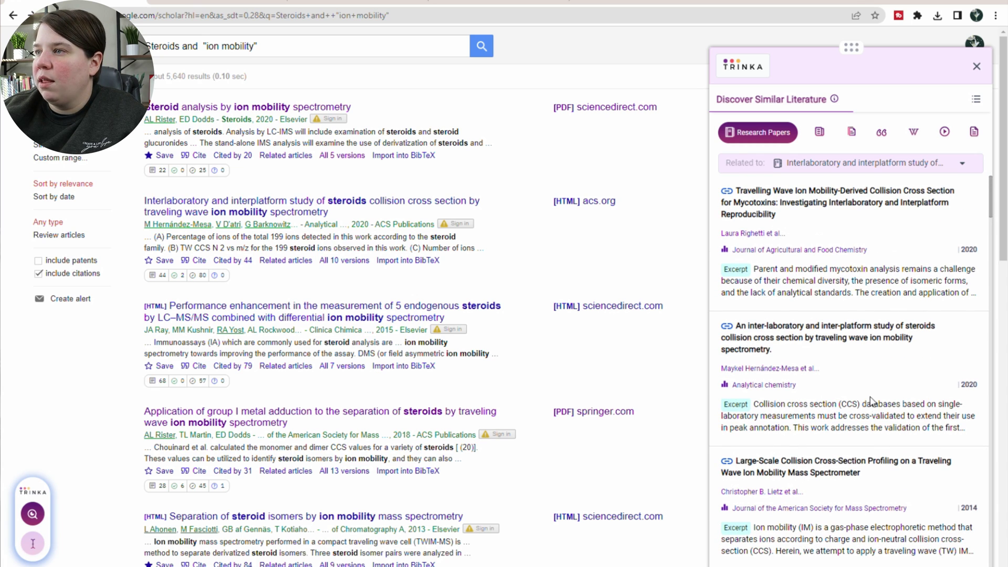
pyautogui.press('Escape')
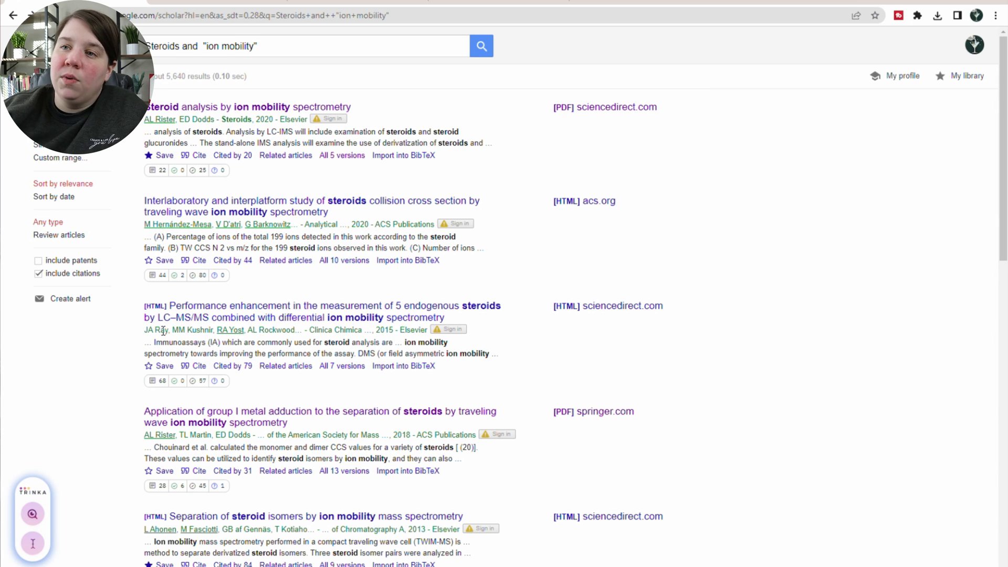
# Step: Explore papers related to the selected sentence 'The stand-alone IMS analysis will examine…'
pyautogui.click(32, 548)
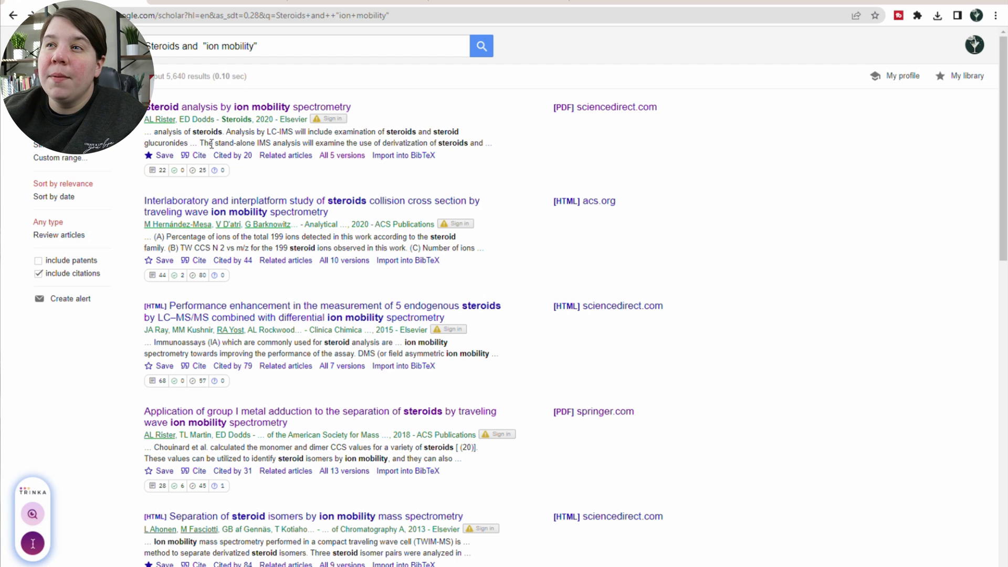
pyautogui.moveTo(199, 143); pyautogui.dragTo(486, 143)
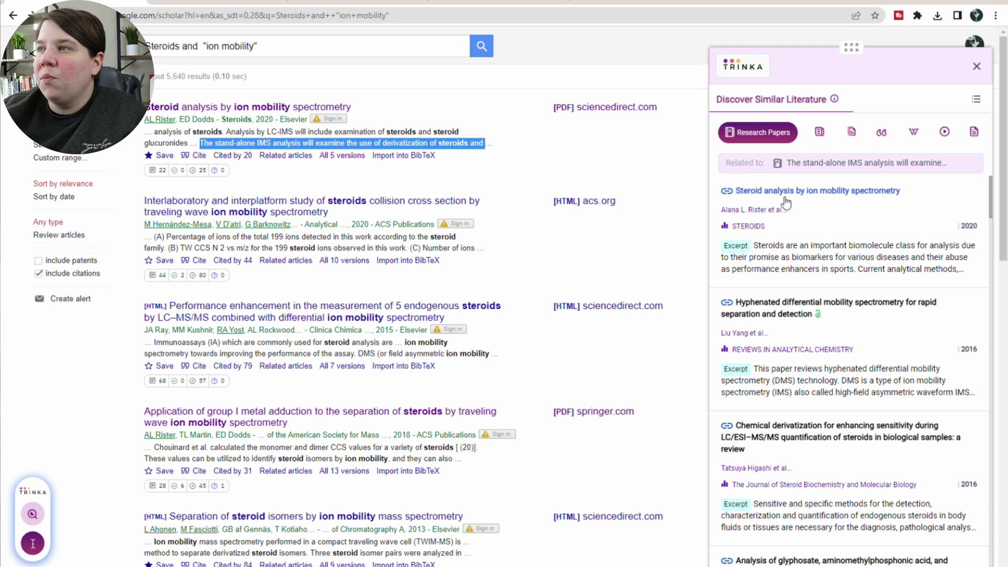
pyautogui.scroll(-2, 812, 253)
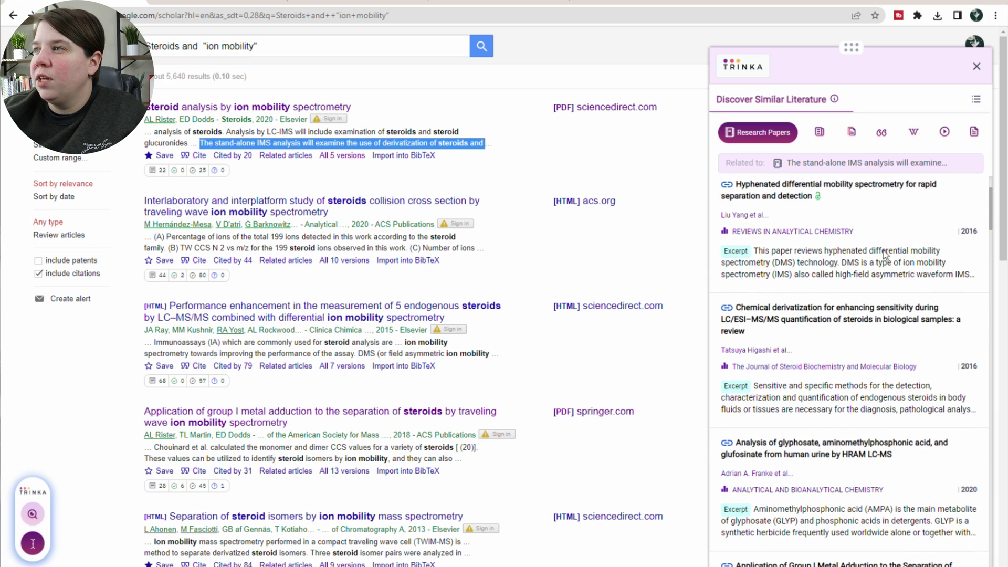
# Step: Scroll through the related papers, including the derivatization studies
pyautogui.scroll(-1, 801, 340)
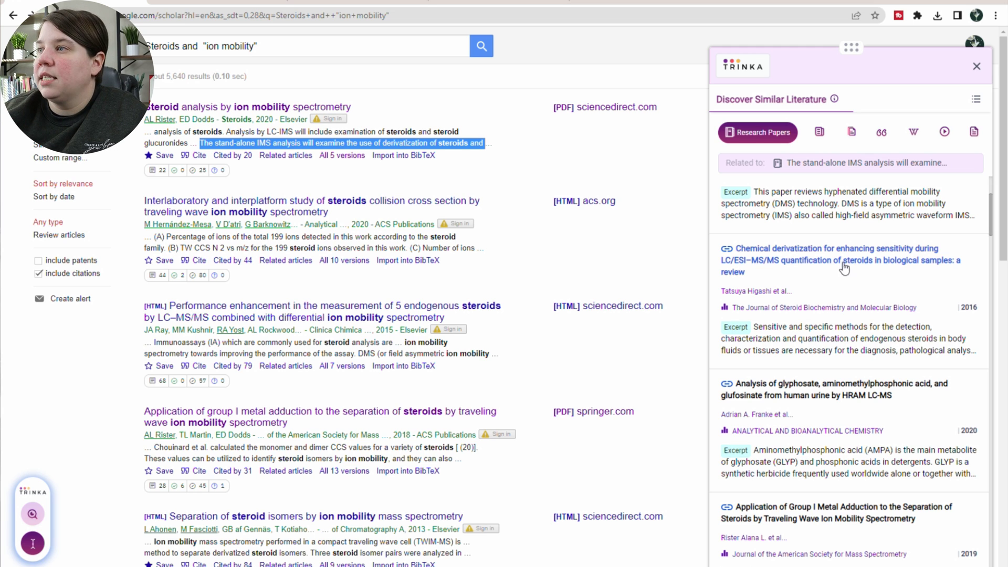
pyautogui.scroll(-2, 881, 262)
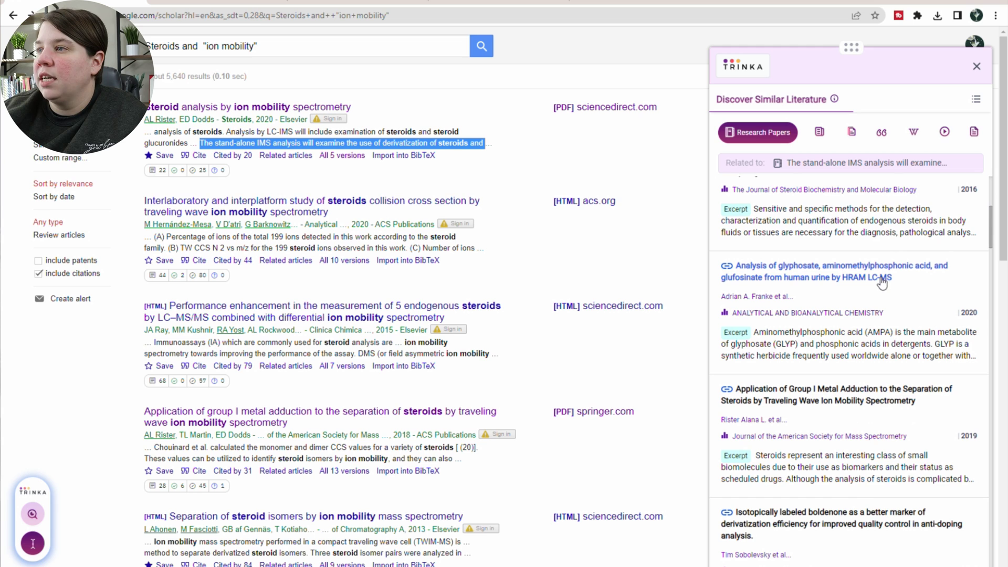
pyautogui.scroll(-1, 761, 295)
pyautogui.scroll(-1, 761, 295)
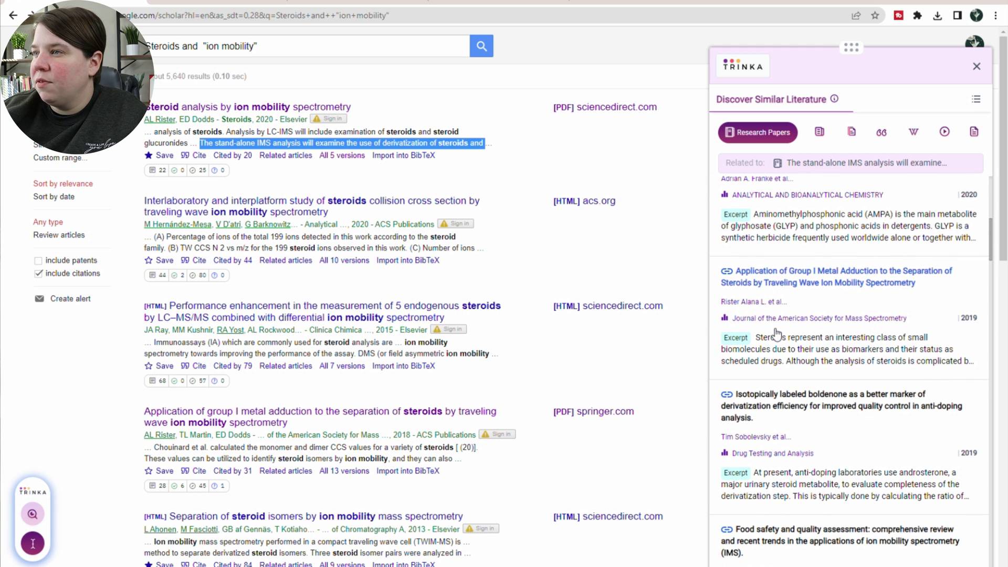
pyautogui.scroll(-2, 813, 272)
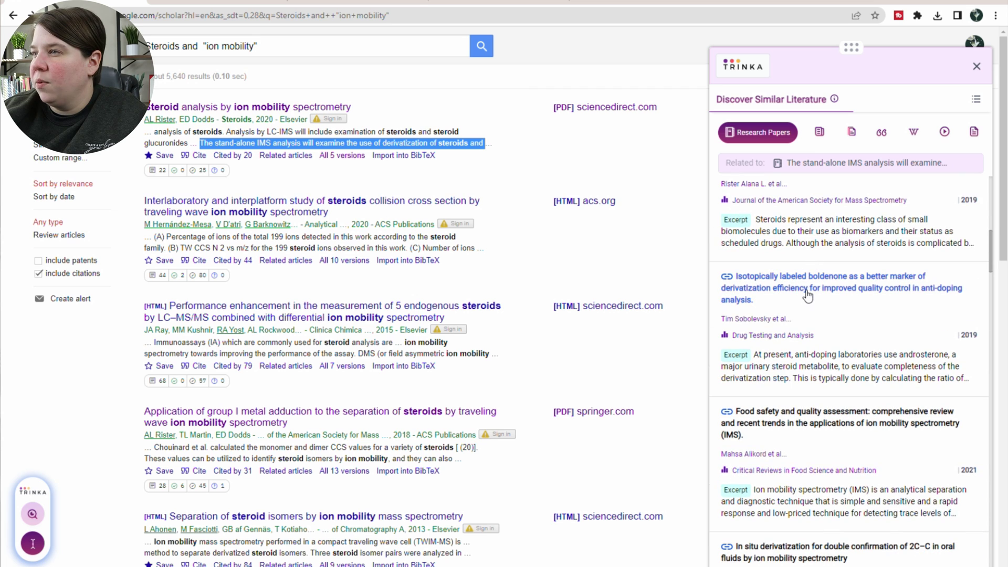
pyautogui.scroll(-1, 803, 297)
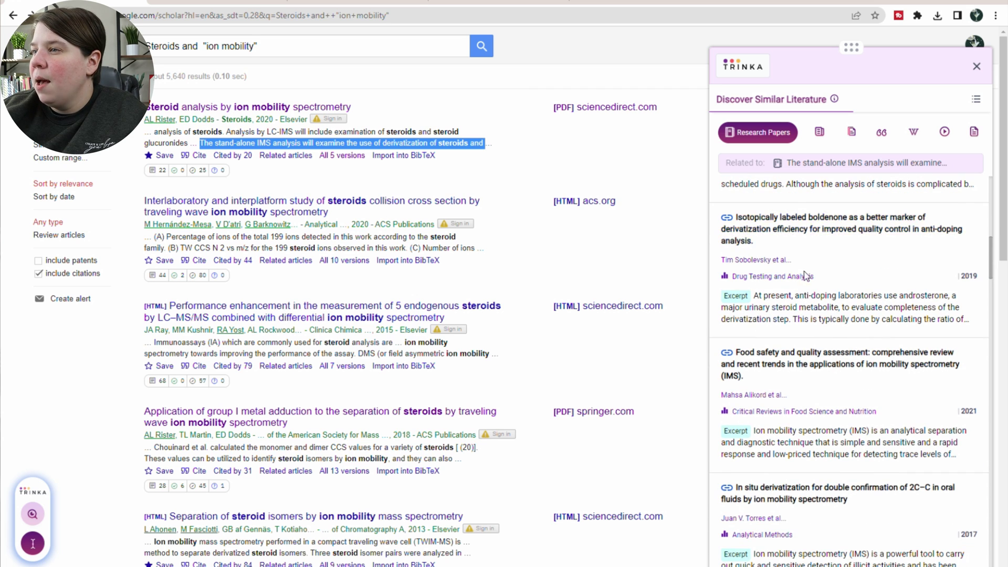